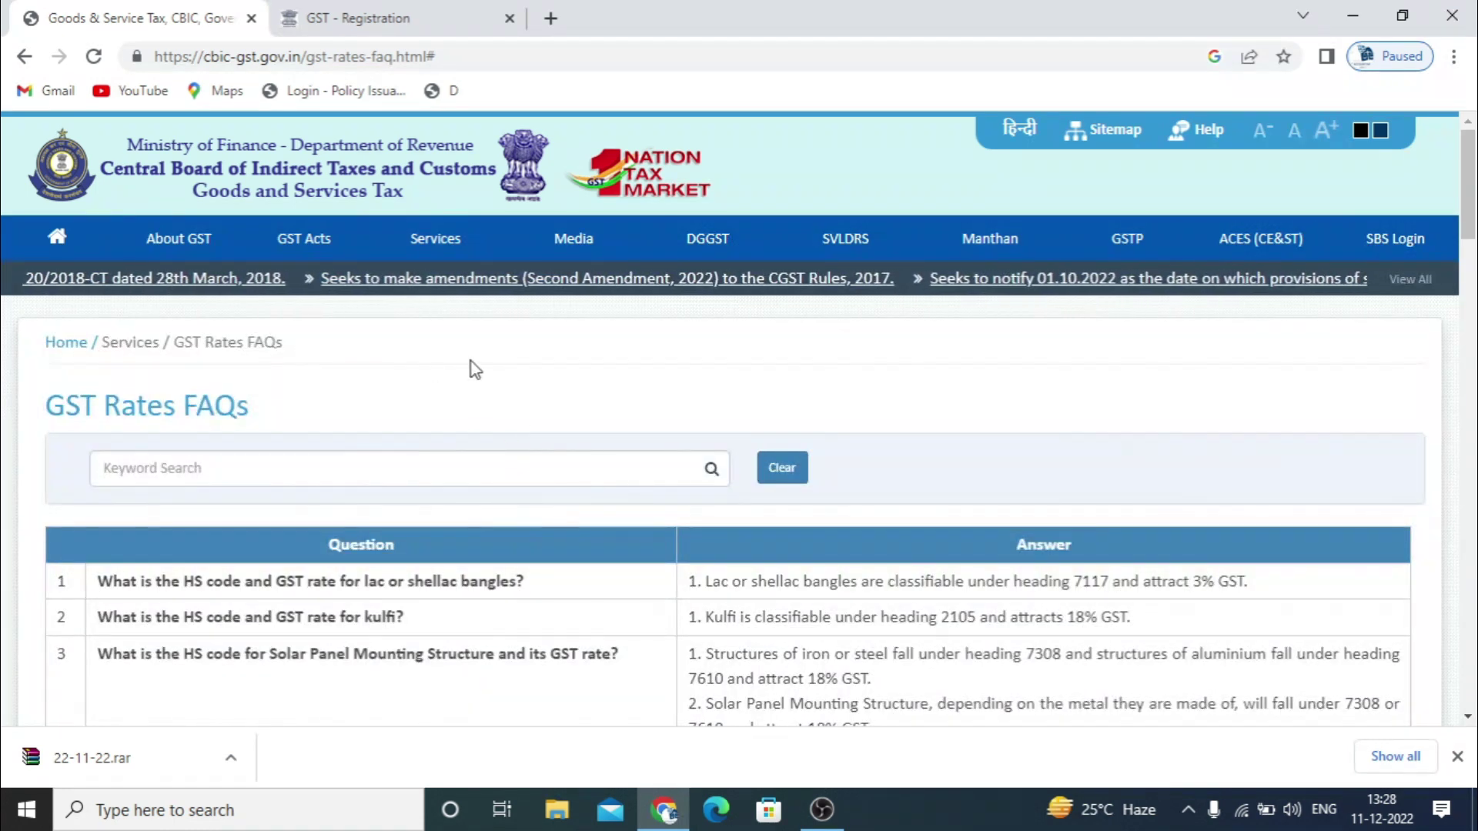
# Open the GST Rates page from the site's services and view its Services and Goods rate lists.
pyautogui.moveTo(456, 258)
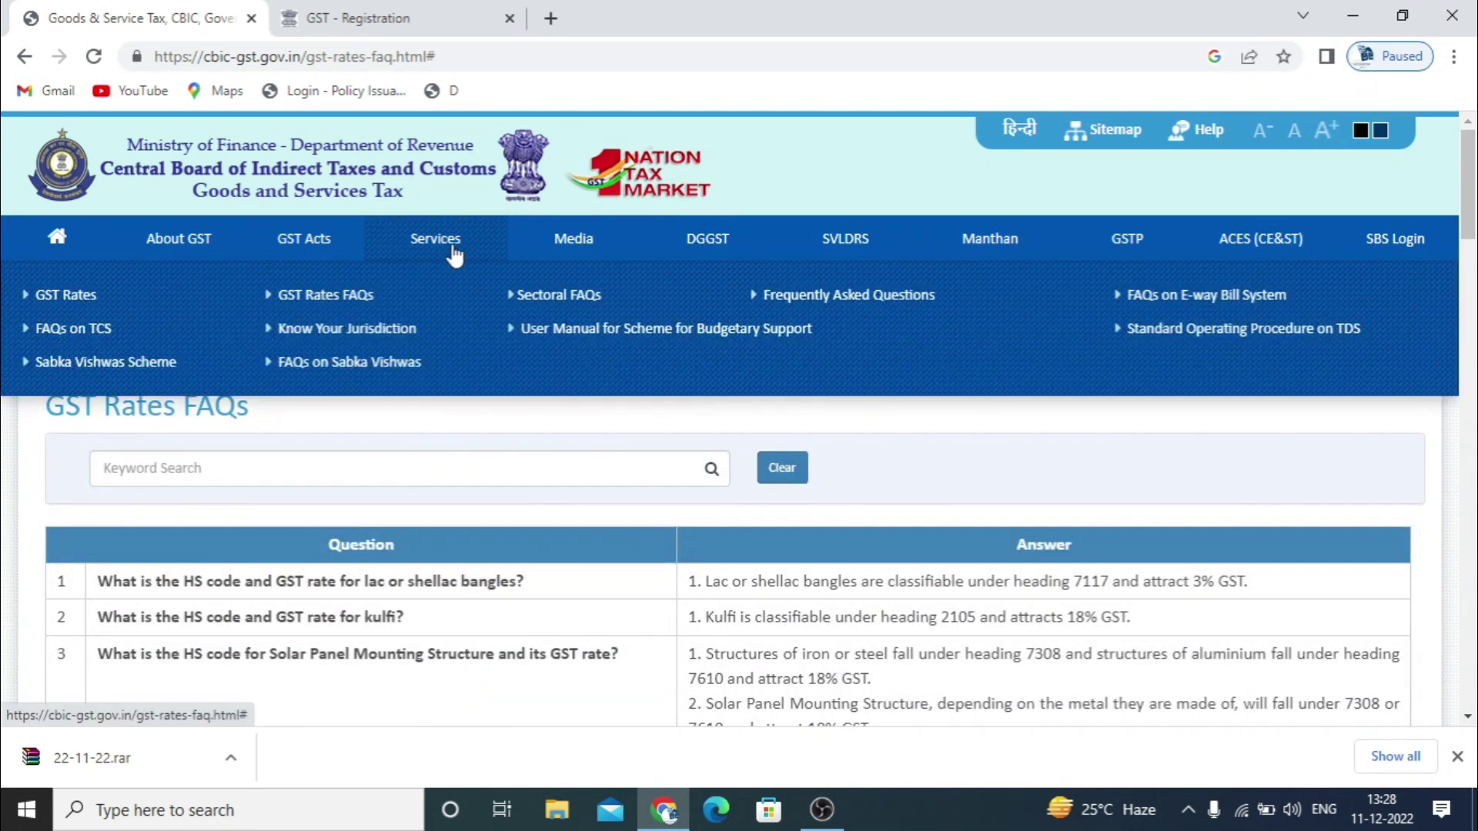
pyautogui.click(86, 307)
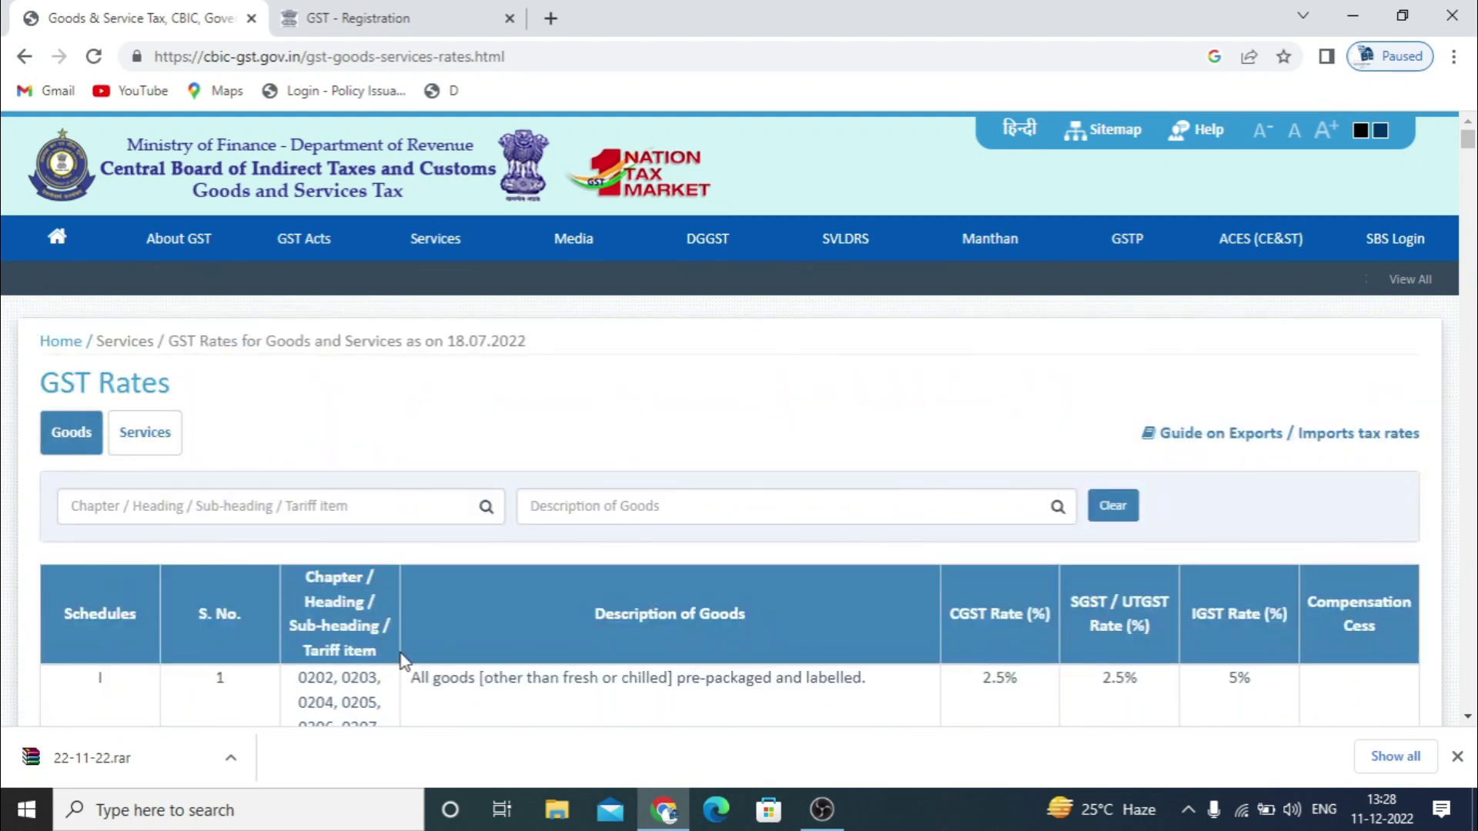
pyautogui.scroll(-1, 403, 669)
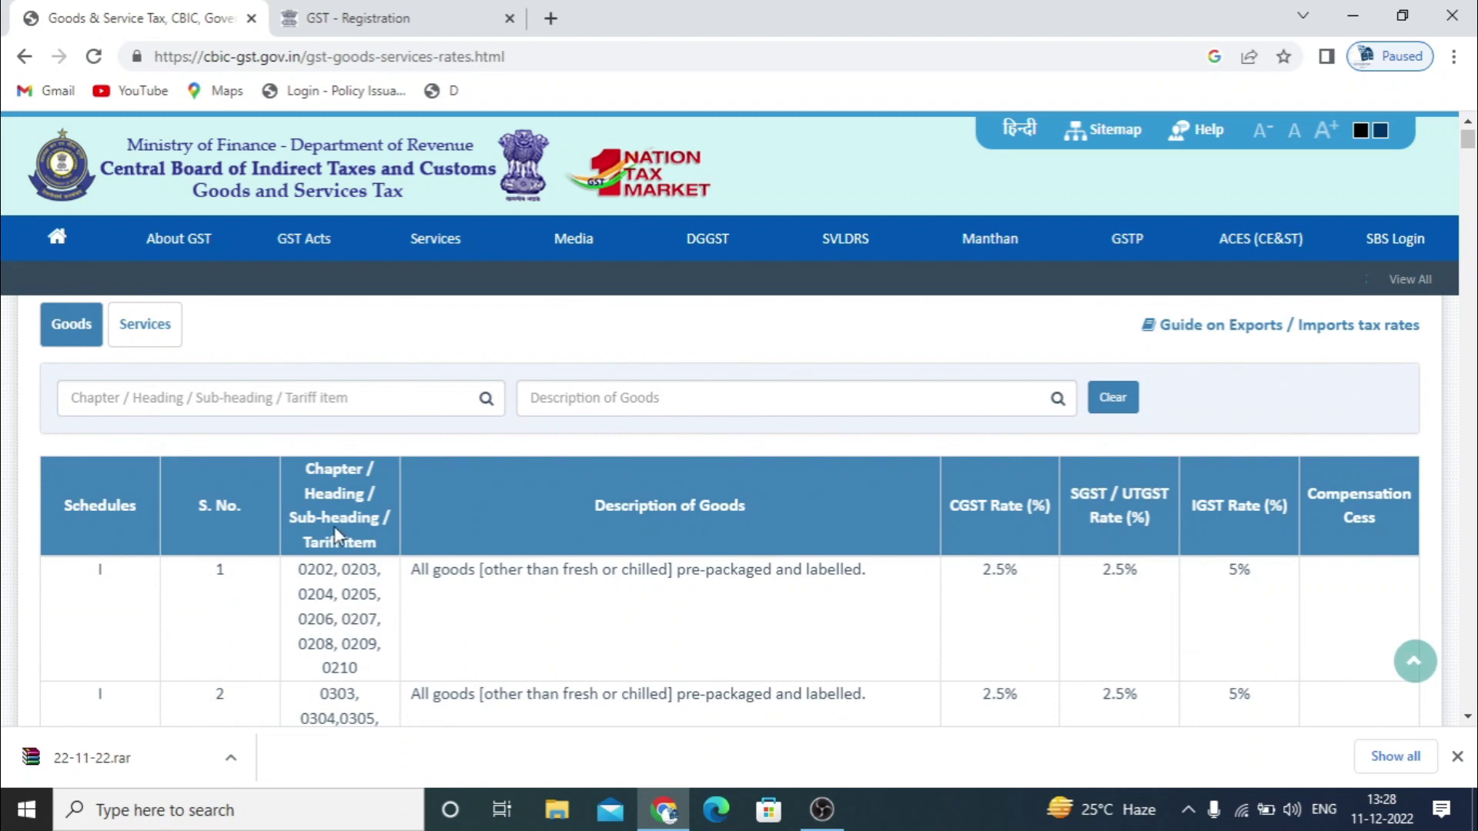
pyautogui.scroll(1, 206, 600)
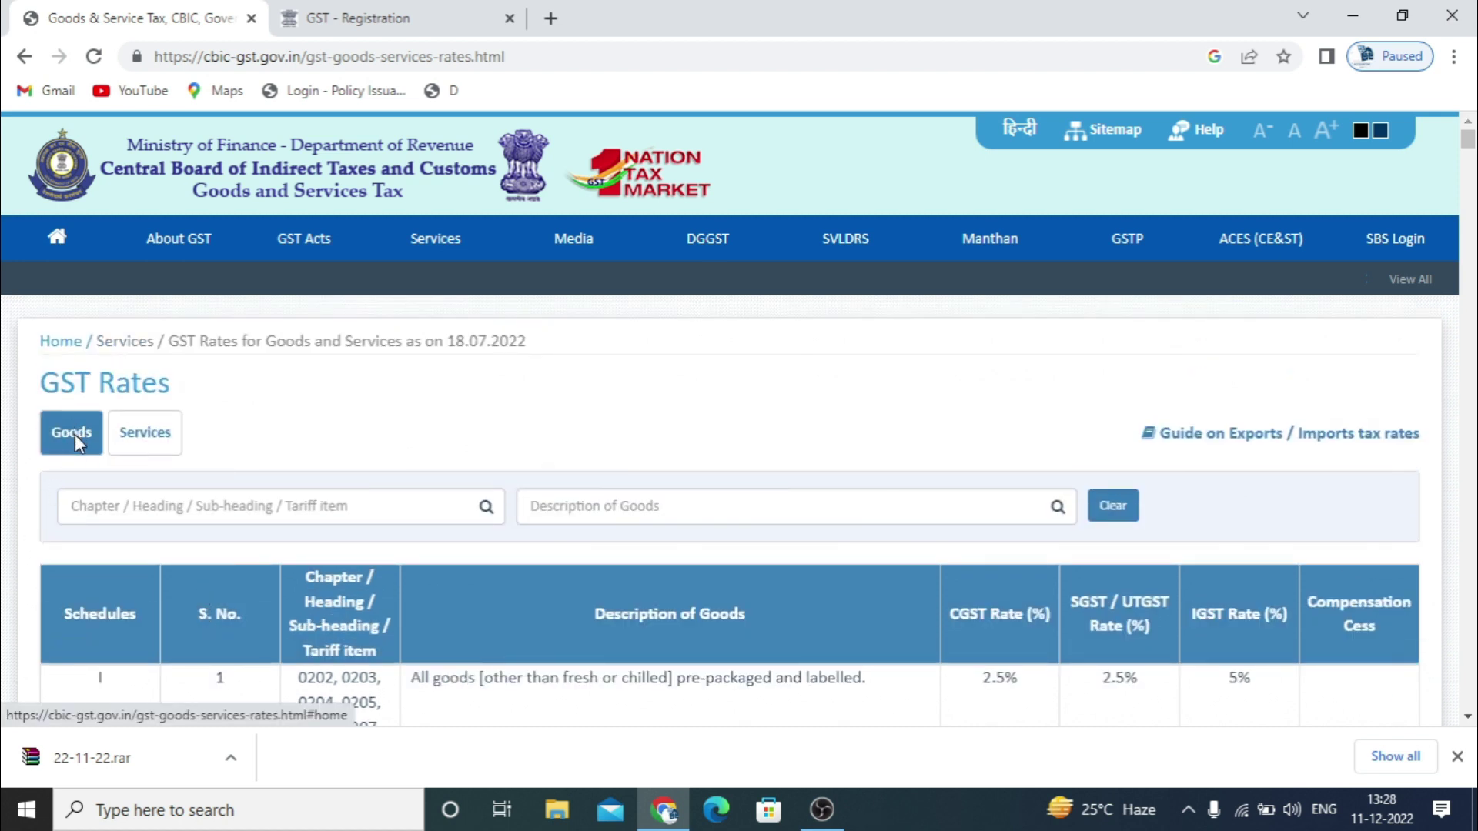
pyautogui.click(137, 433)
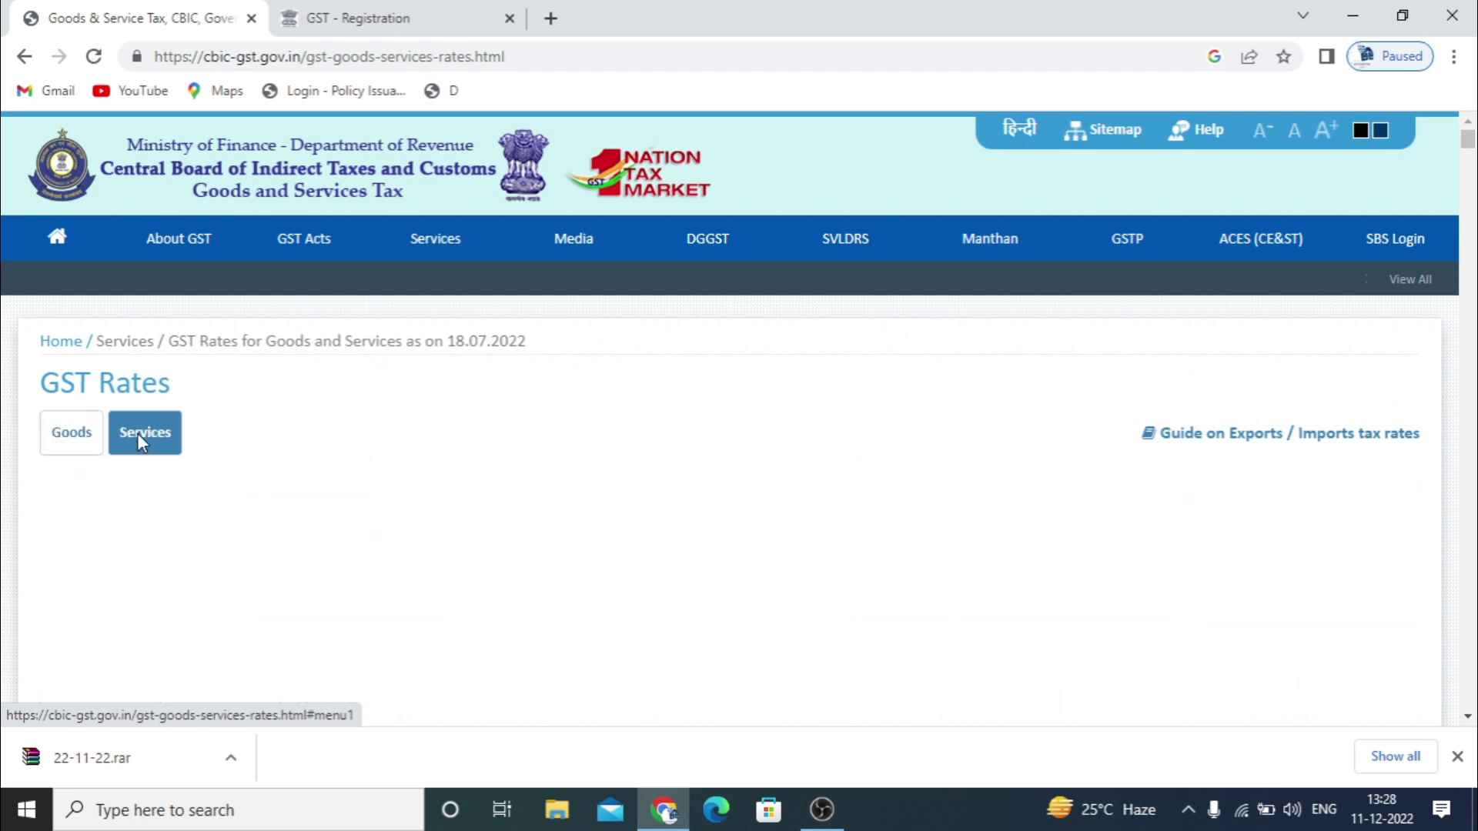
pyautogui.click(89, 435)
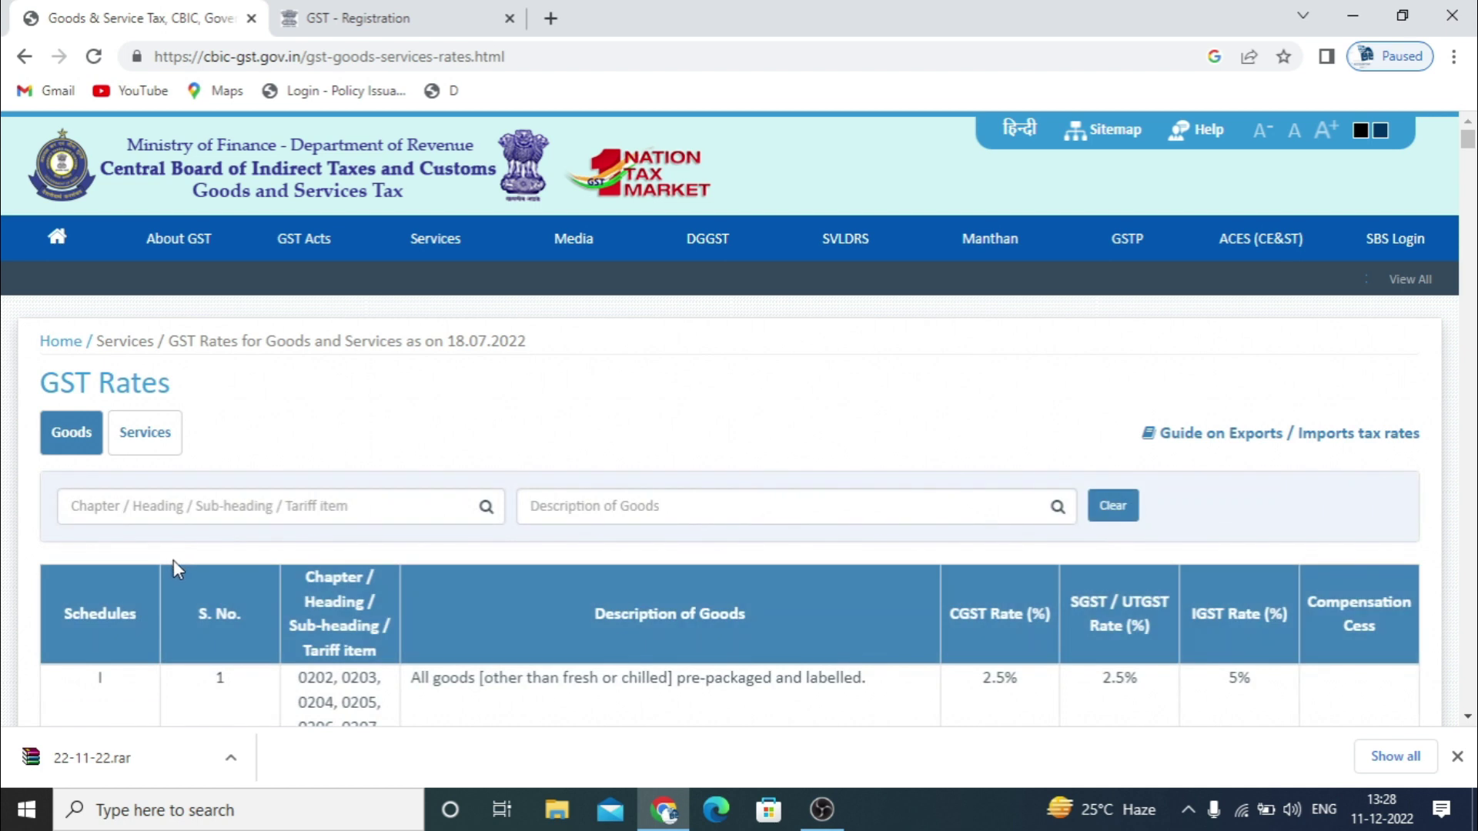
# Search the goods rates by chapter or heading for 508 and review the matching entries and their tax rates.
pyautogui.click(201, 509)
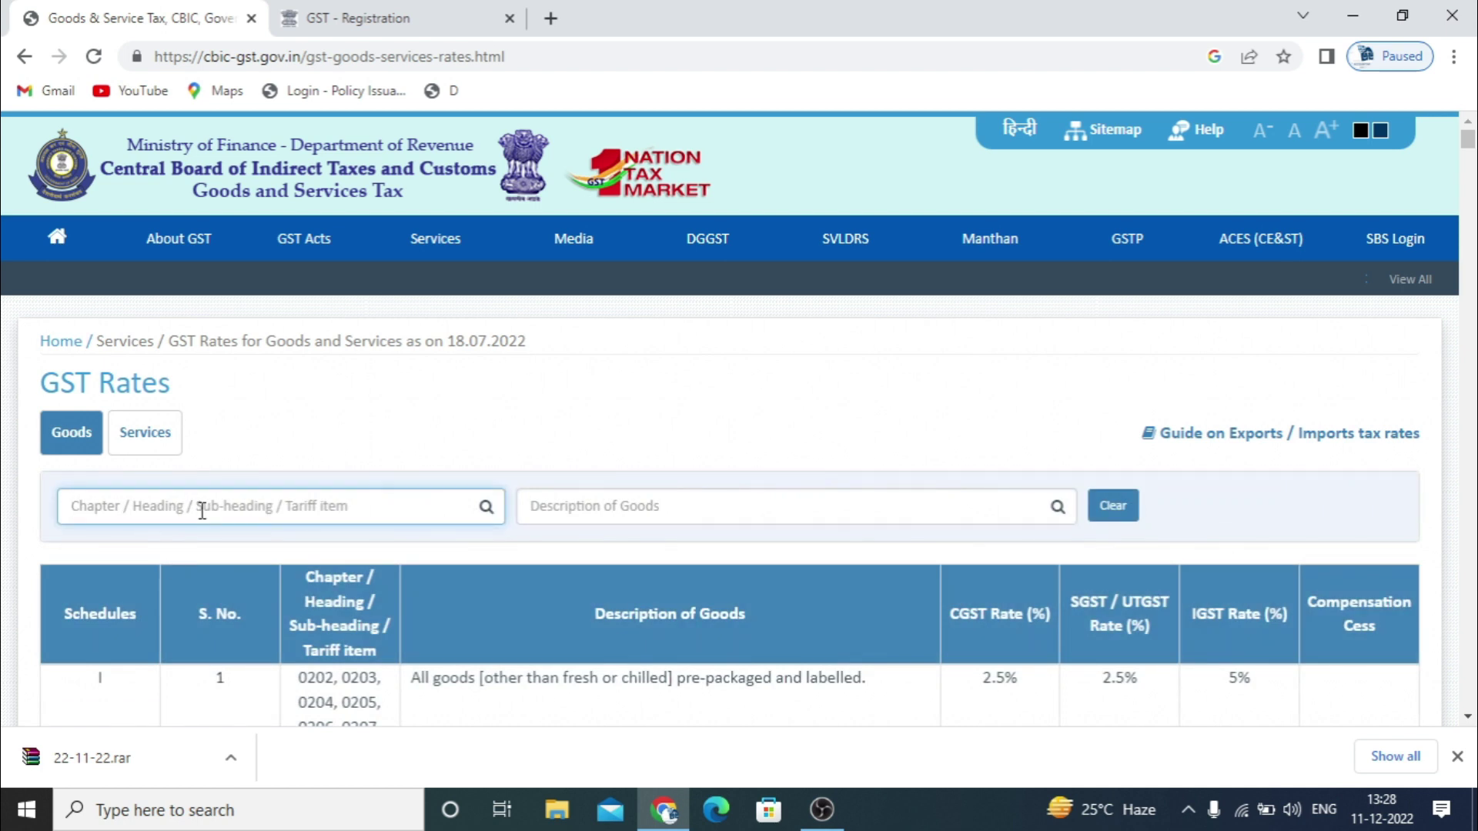
pyautogui.write('508')
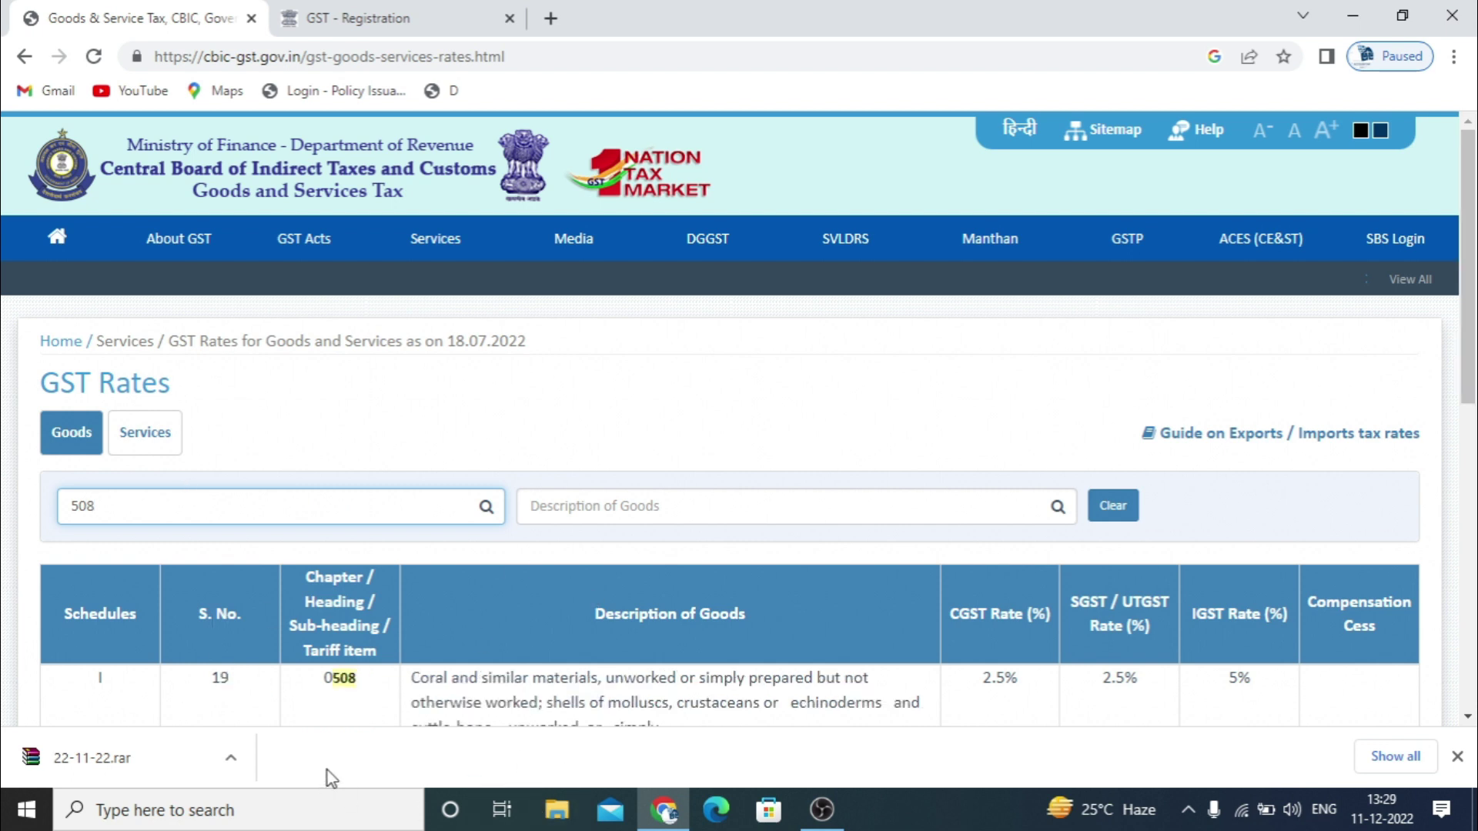
pyautogui.scroll(-3, 675, 667)
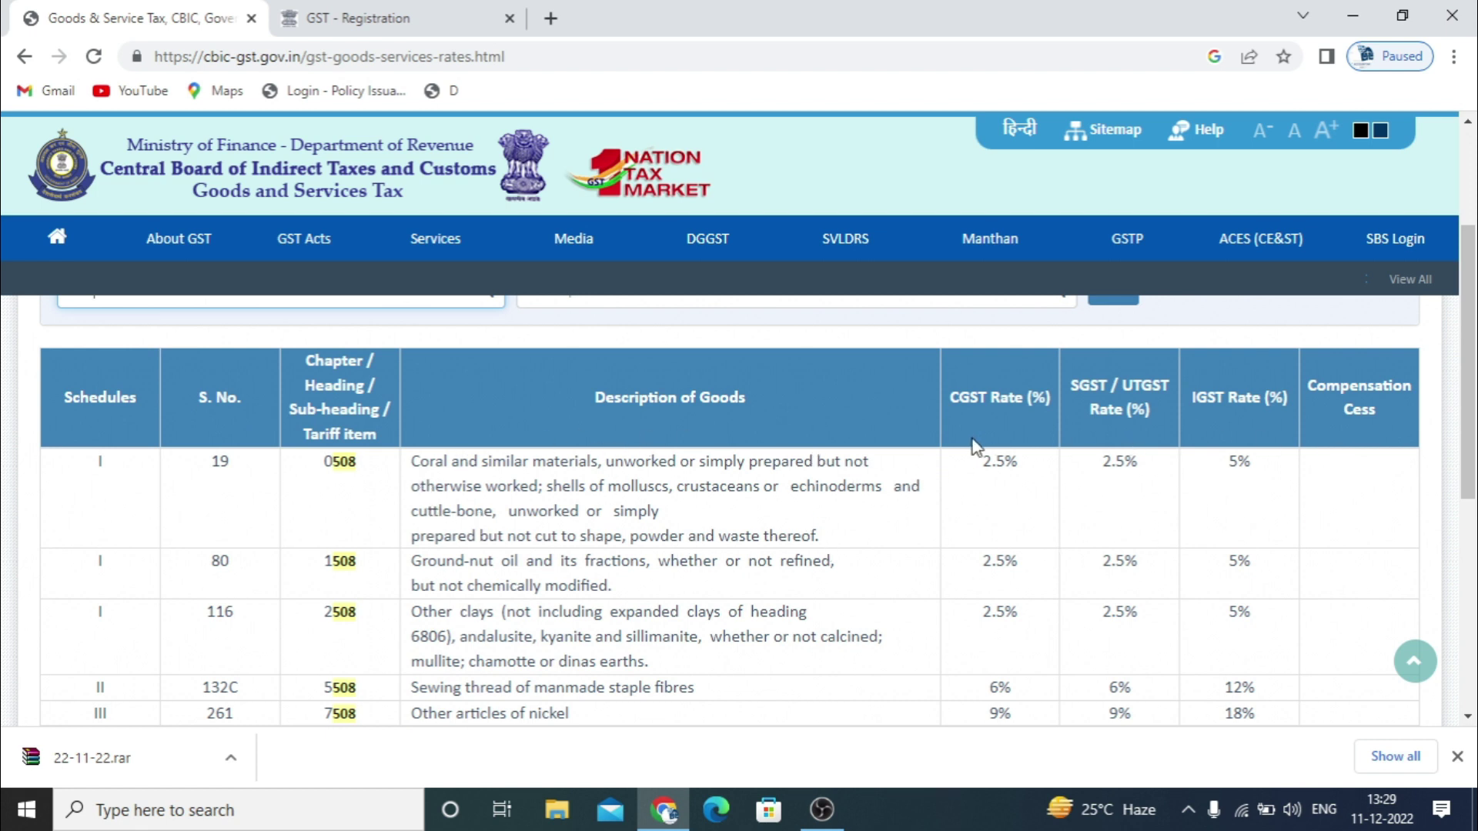
pyautogui.scroll(3, 618, 554)
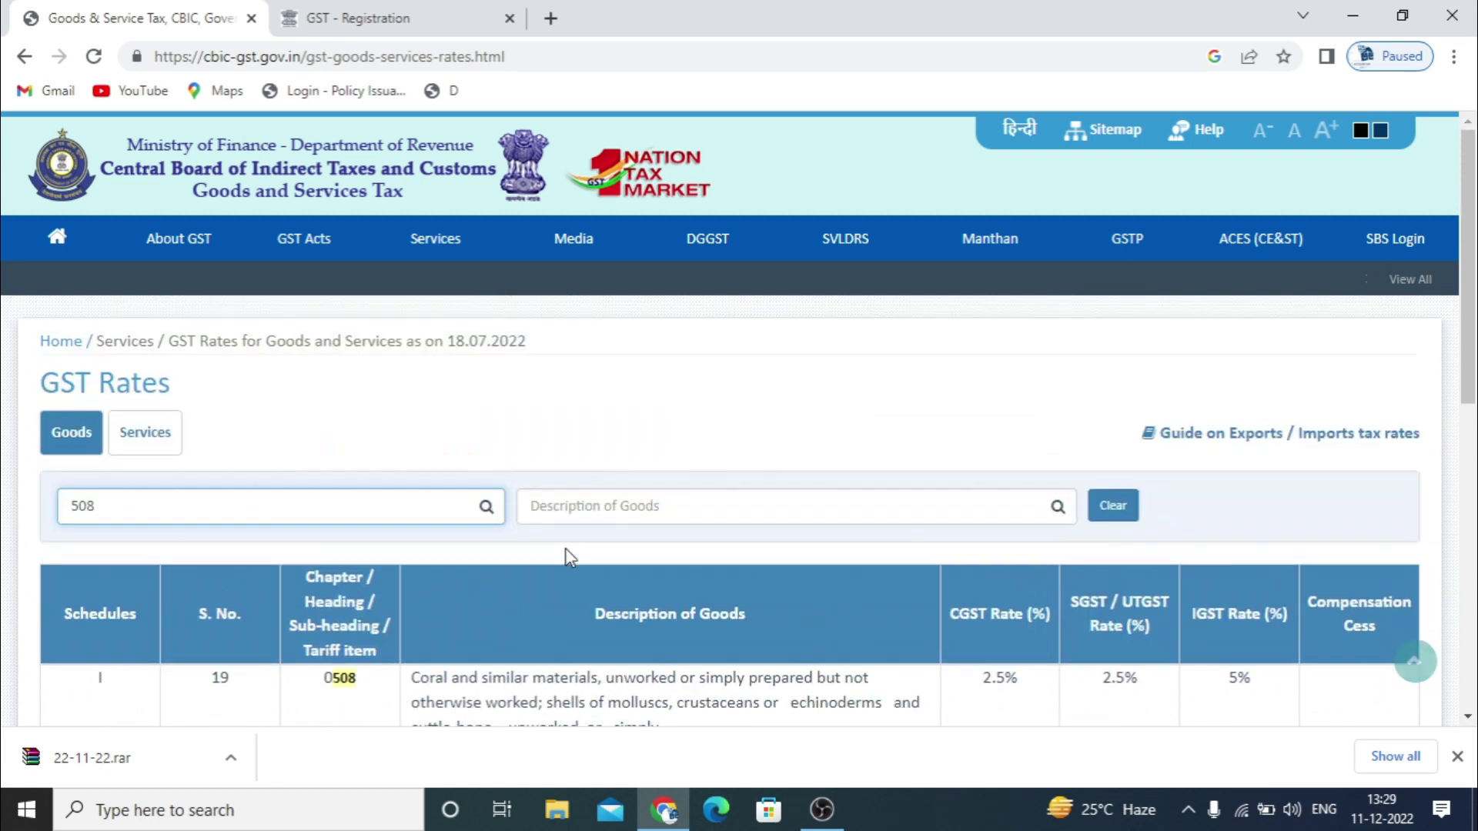
# Clear the chapter or heading filter, search the goods descriptions for "milk", and review the matching codes and rates.
pyautogui.click(589, 504)
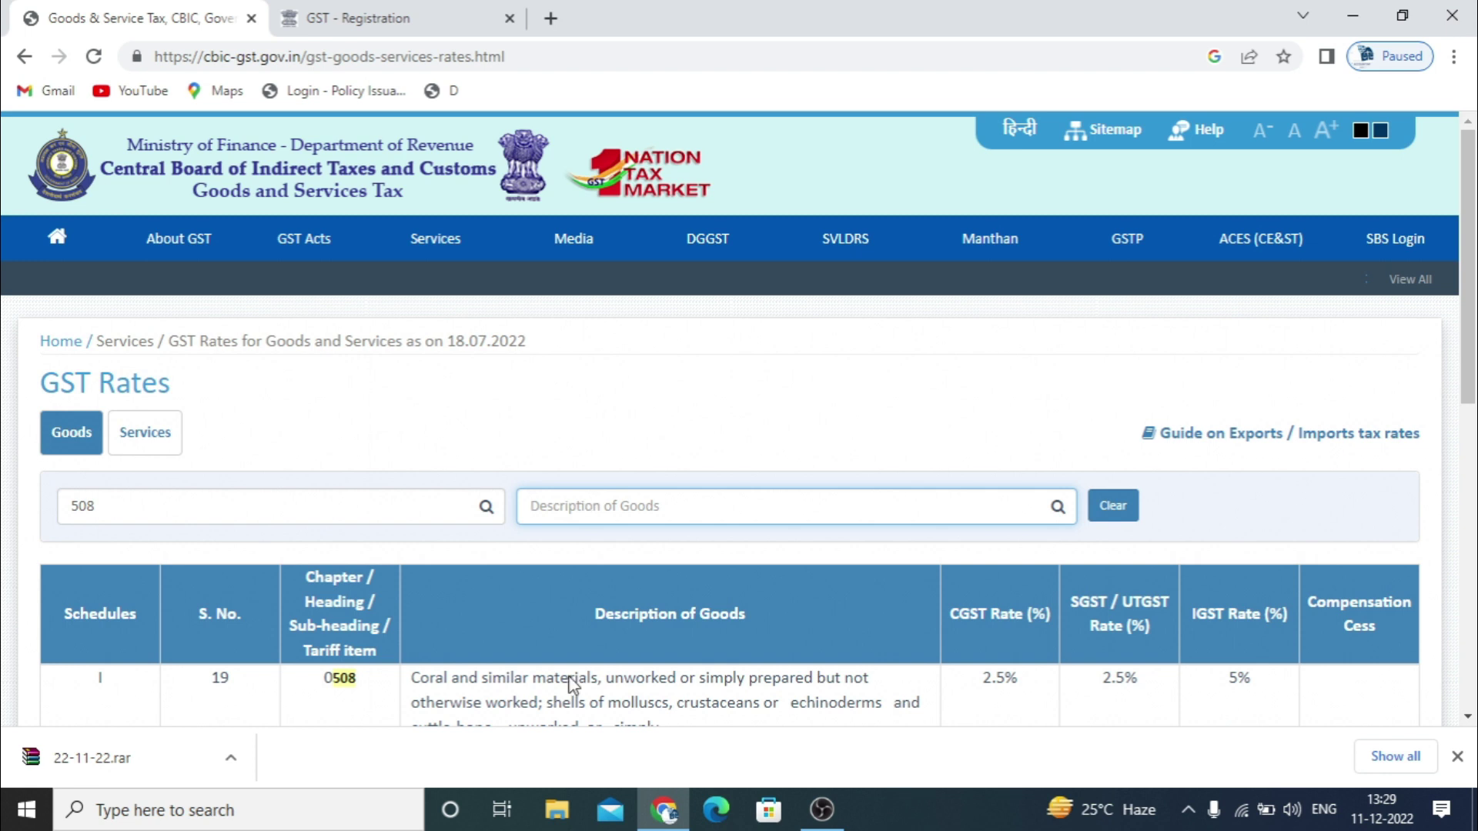
pyautogui.doubleClick(195, 512)
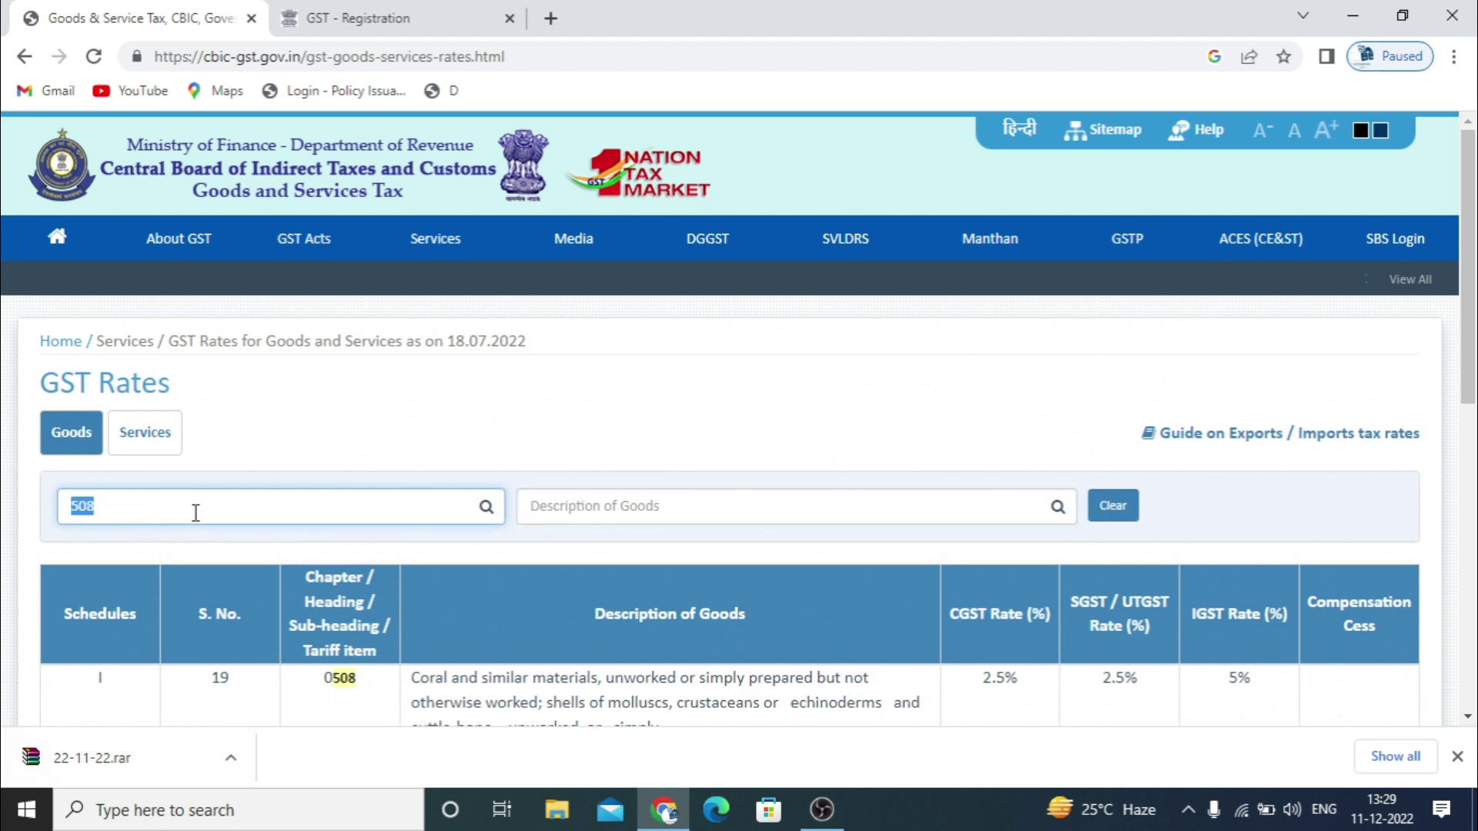
pyautogui.press('BackSpace')
pyautogui.click(587, 501)
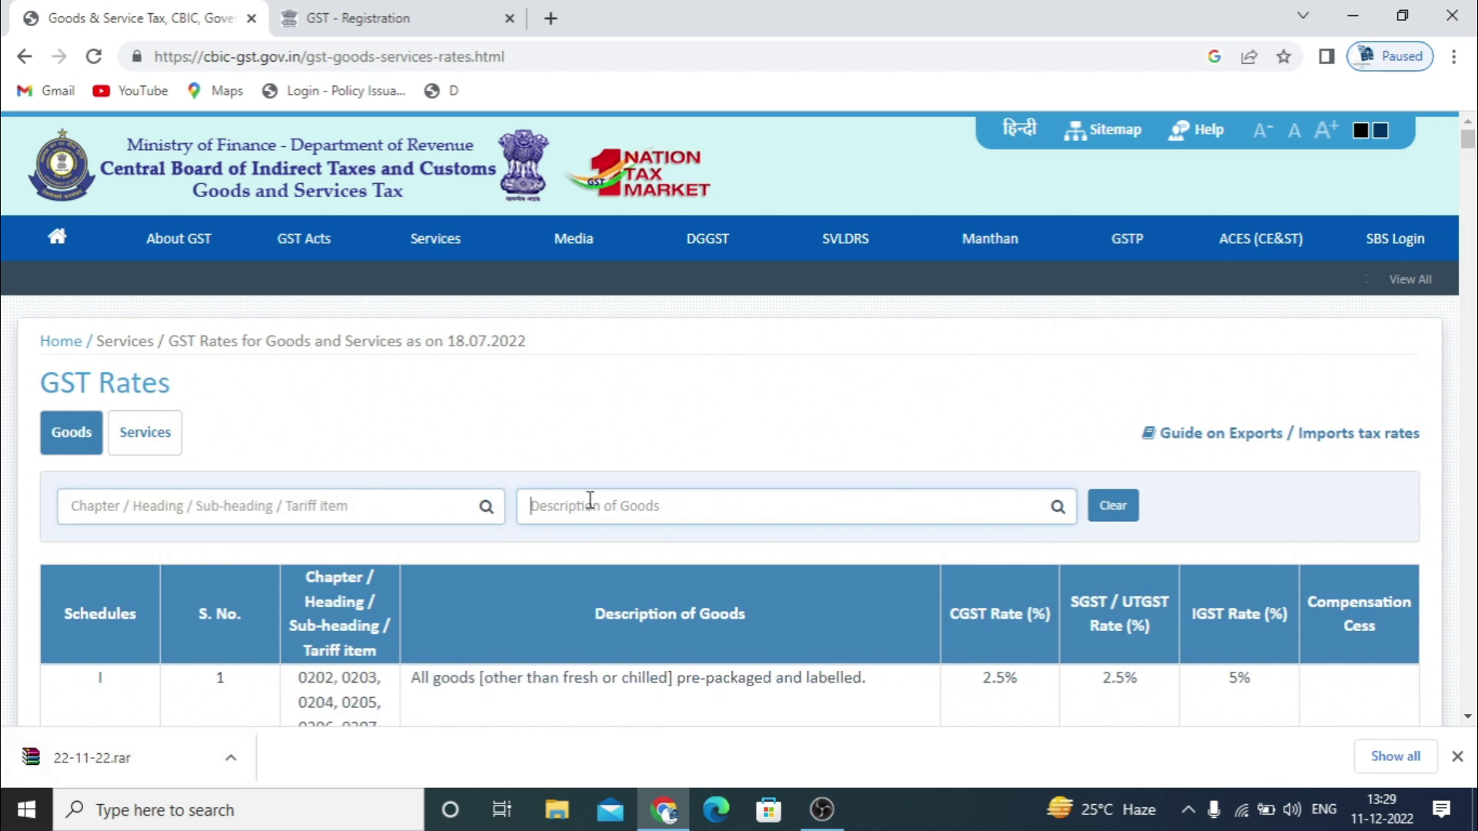
pyautogui.write('milk')
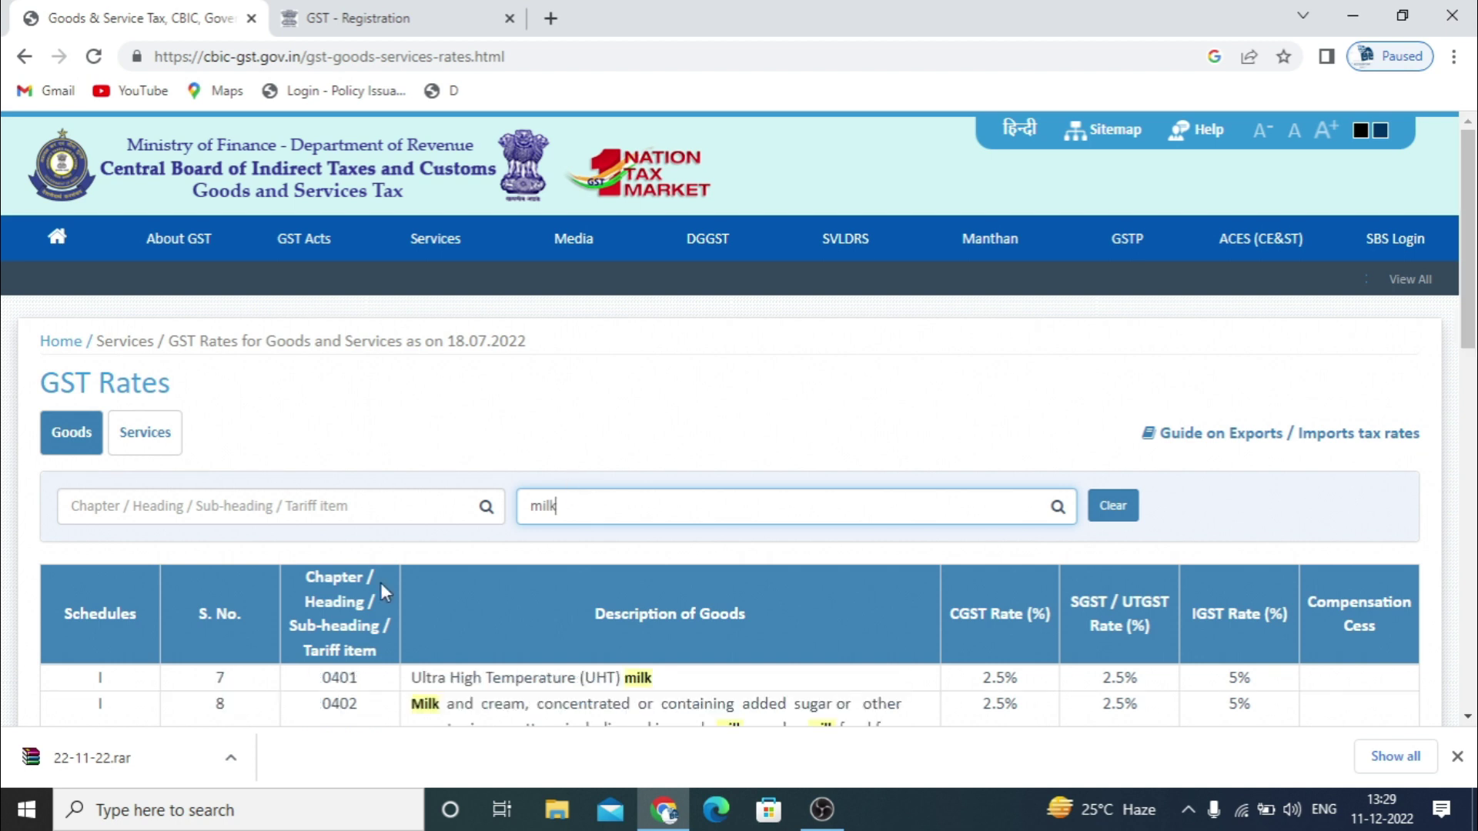
pyautogui.scroll(-3, 347, 611)
pyautogui.scroll(-1, 347, 611)
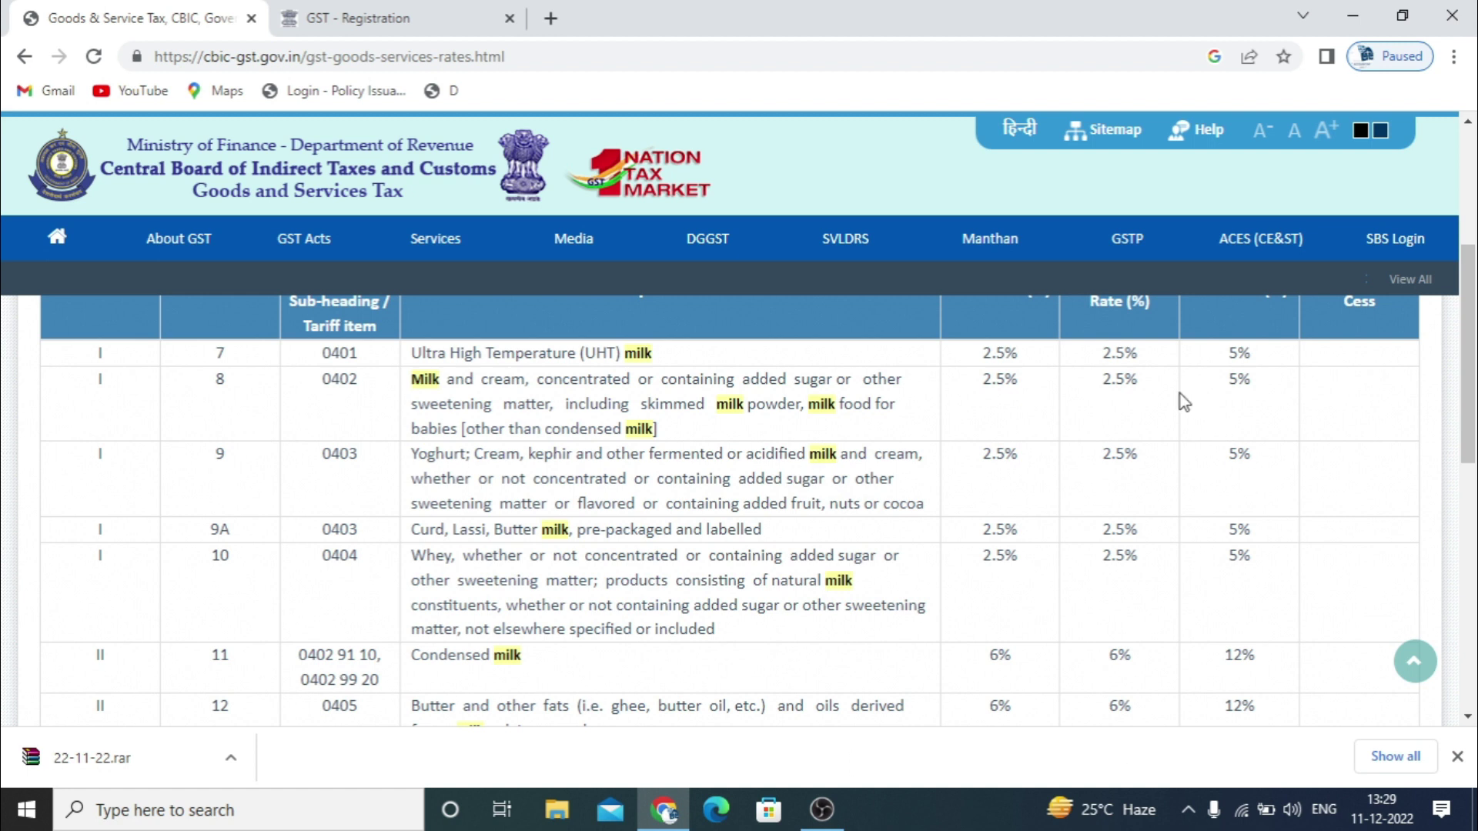
pyautogui.scroll(4, 636, 697)
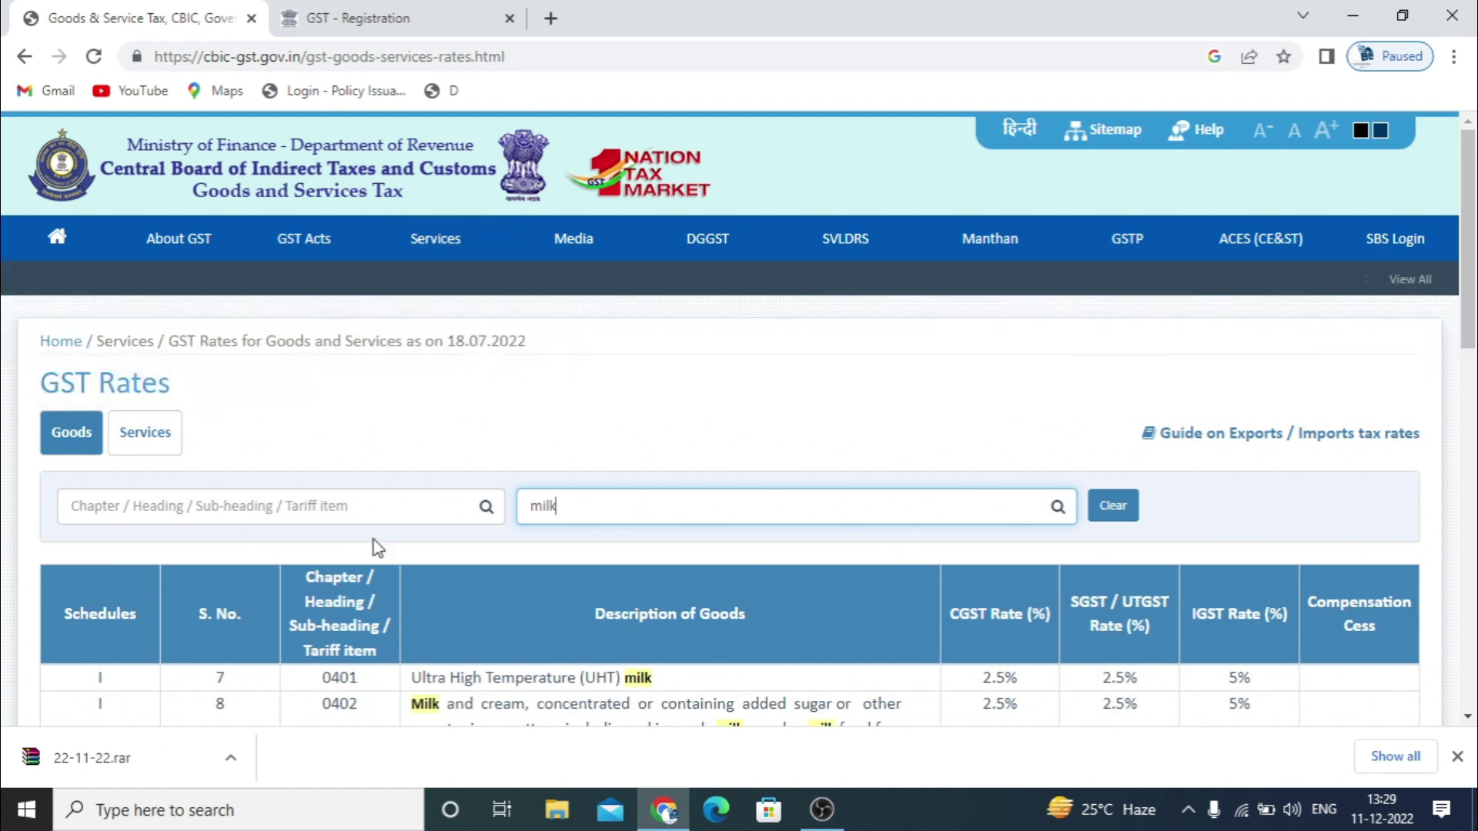
# Clear the goods description filter and browse the full list of goods rates.
pyautogui.click(336, 508)
pyautogui.click(601, 514)
pyautogui.press('BackSpace')
pyautogui.press('BackSpace')
pyautogui.press('BackSpace')
pyautogui.press('BackSpace')
pyautogui.scroll(-1, 556, 488)
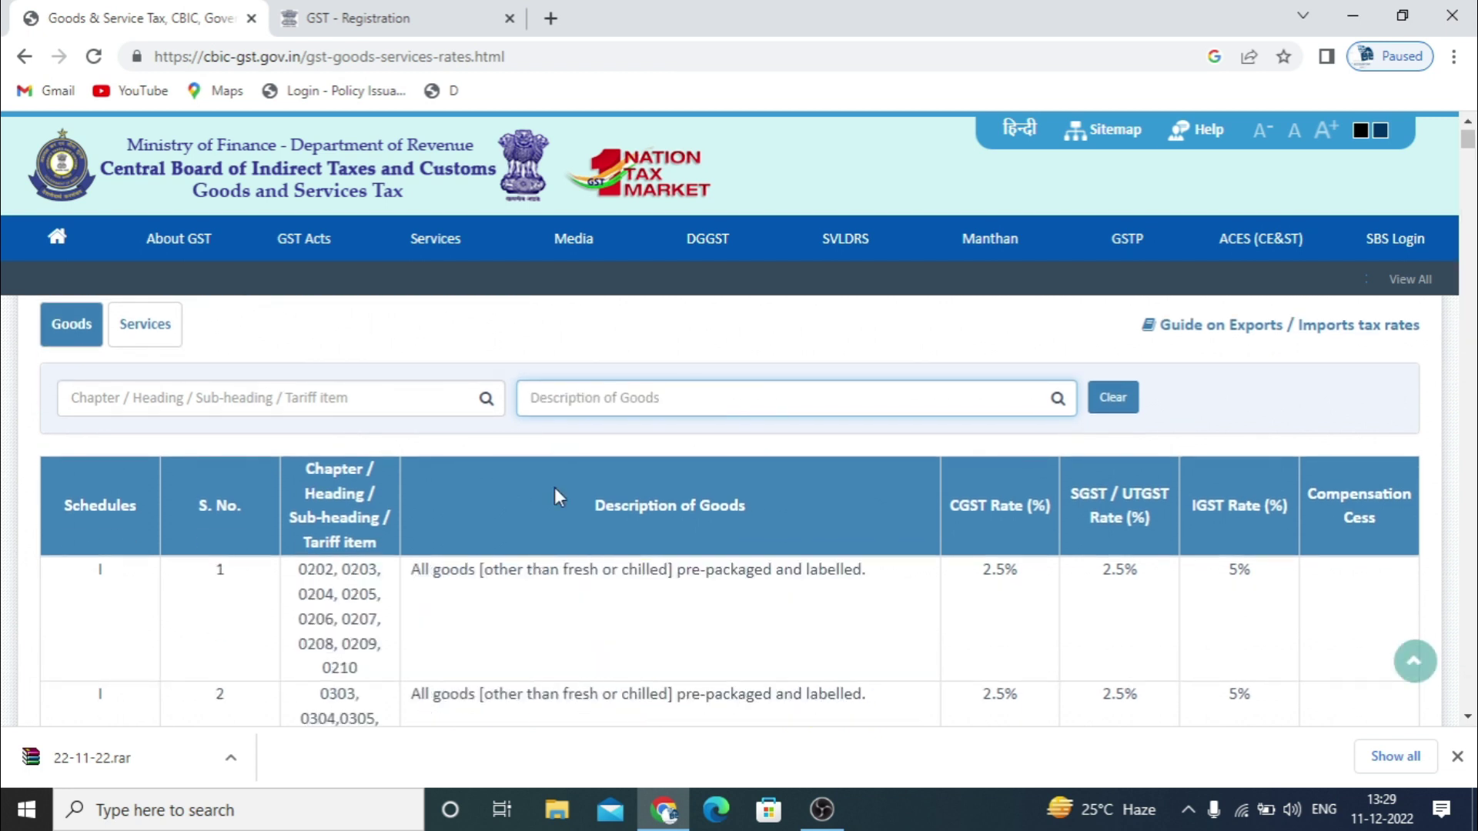
pyautogui.scroll(-5, 202, 692)
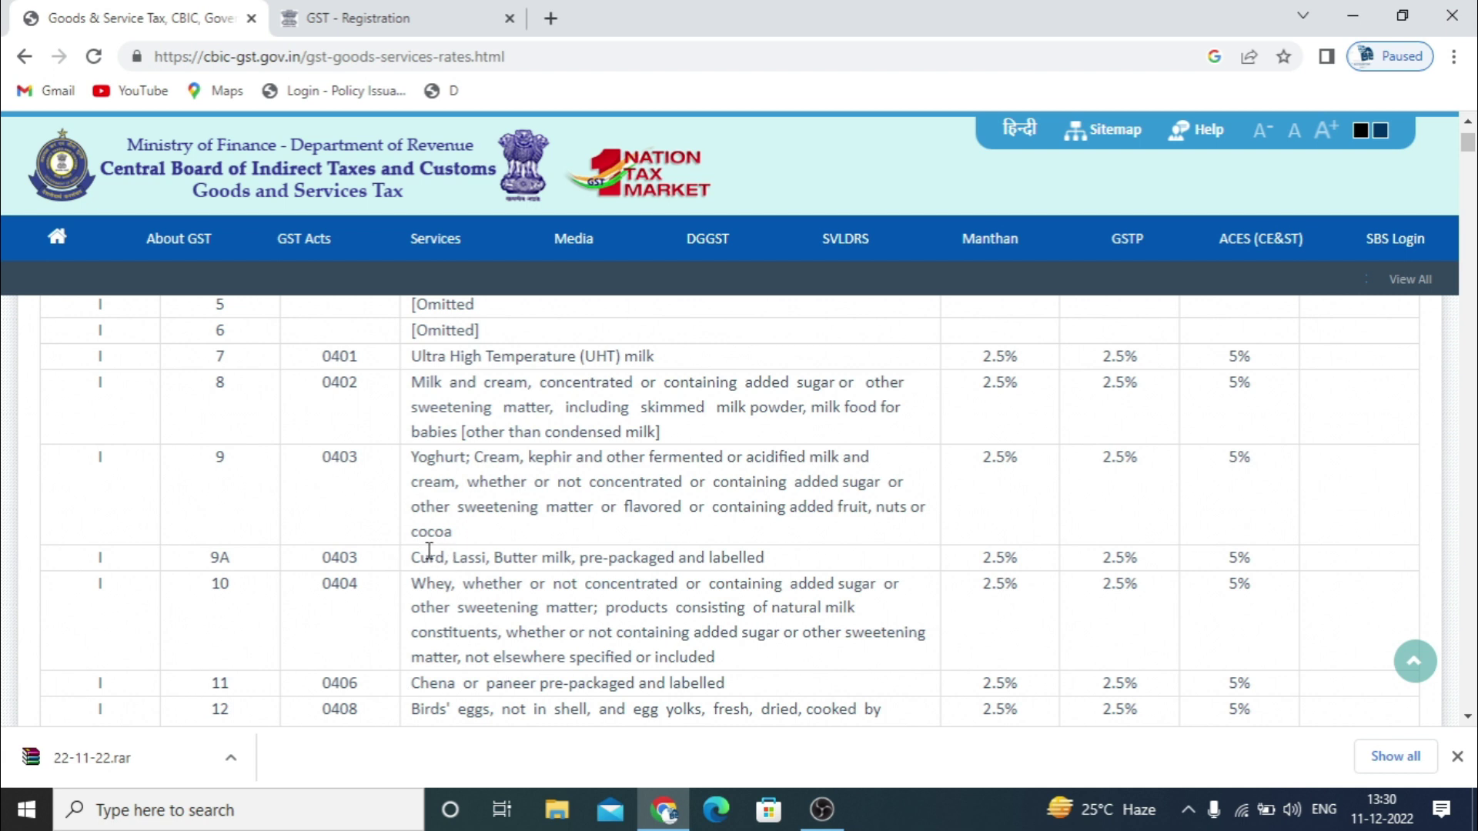
pyautogui.scroll(-7, 429, 551)
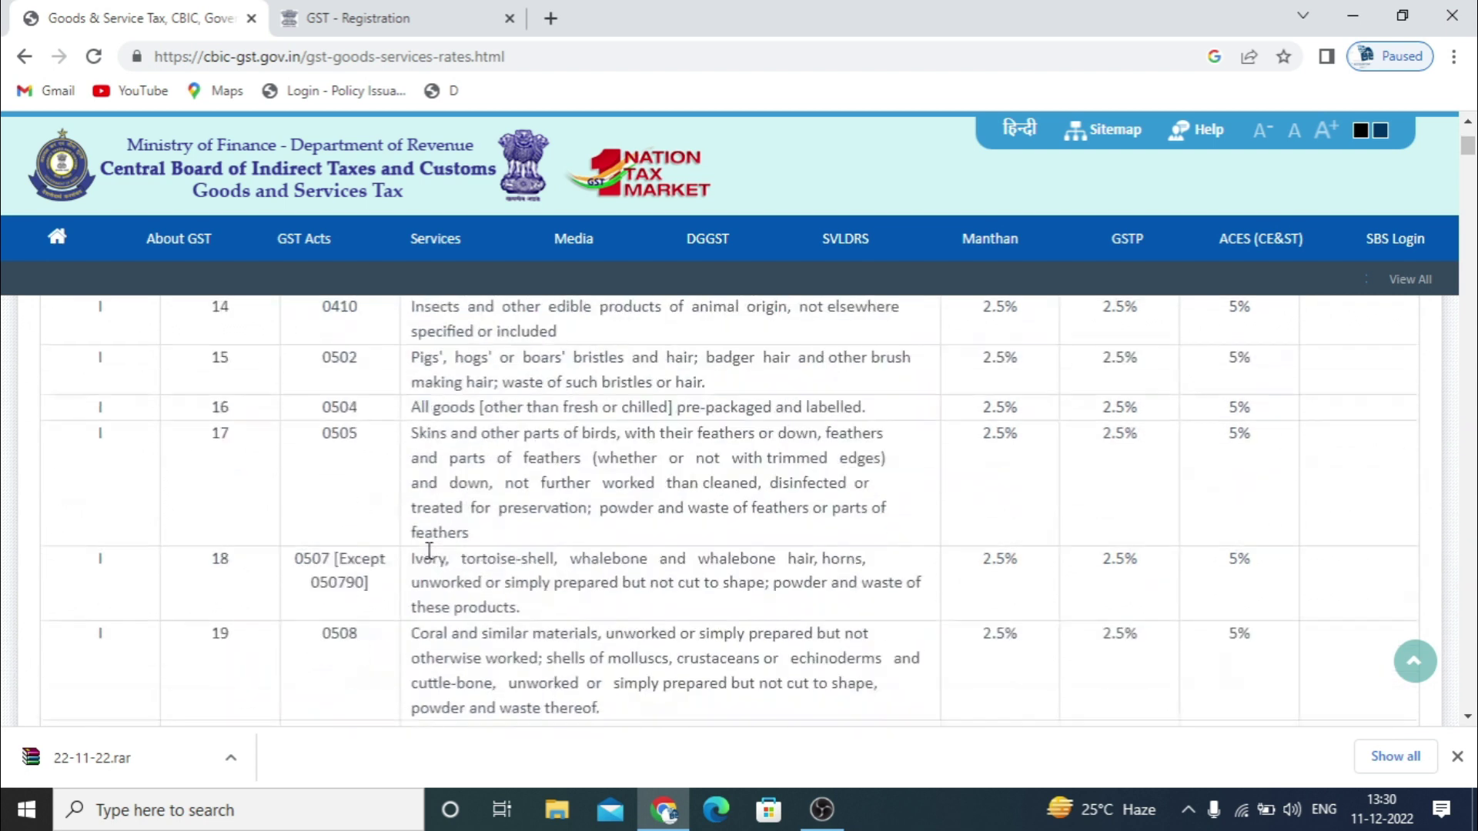
pyautogui.scroll(-7, 429, 551)
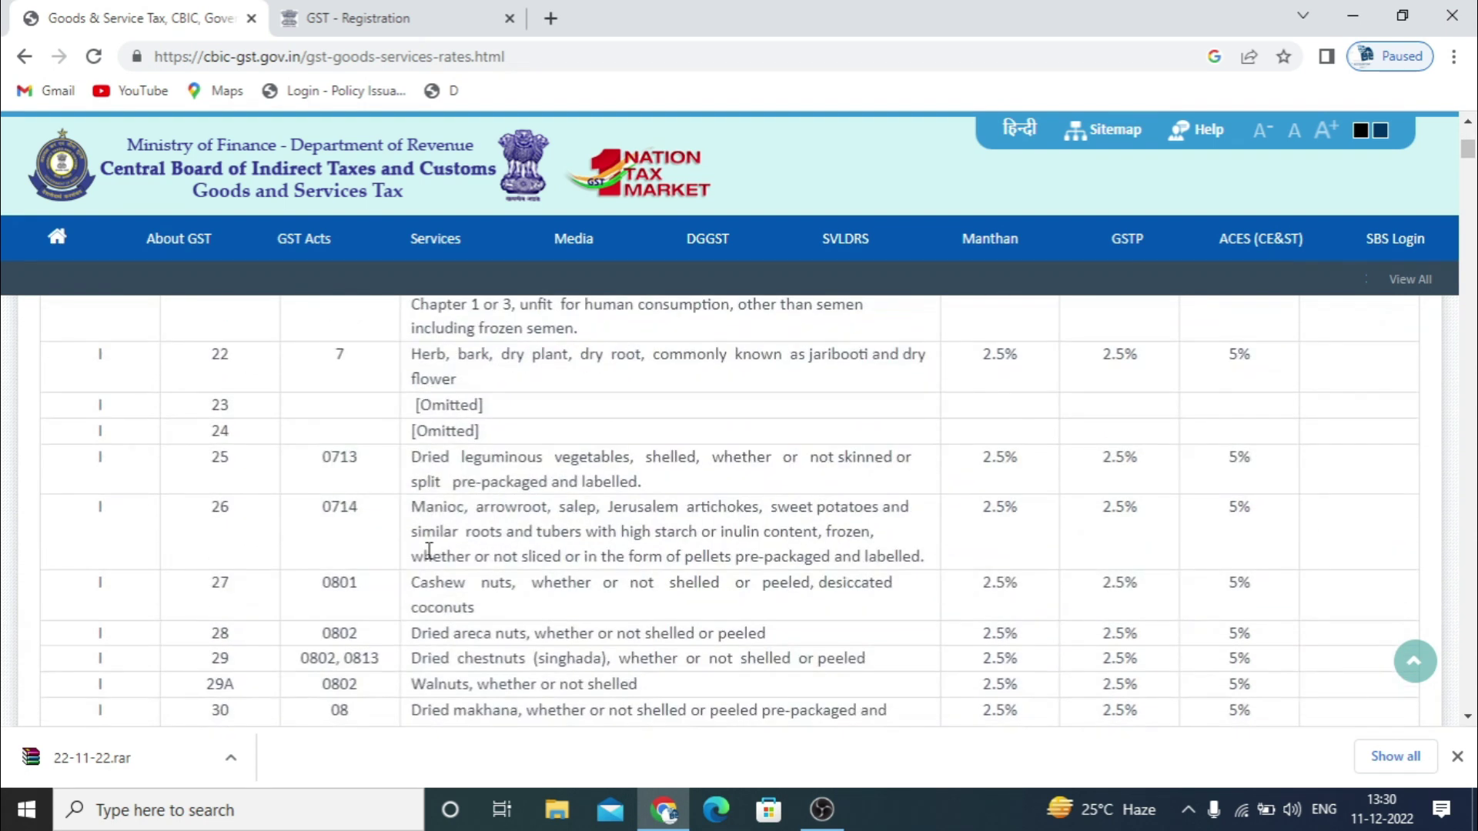
pyautogui.scroll(20, 429, 551)
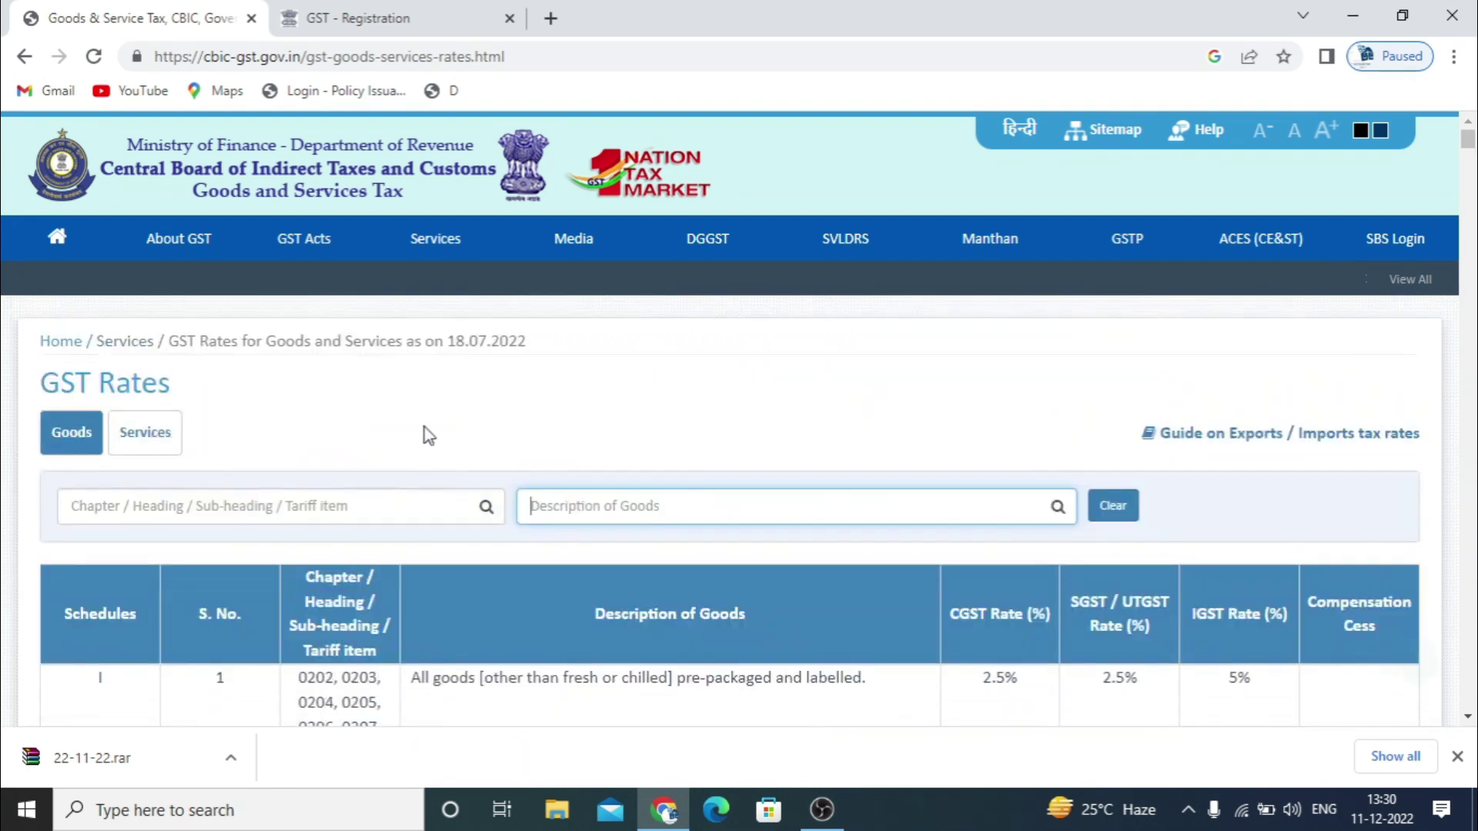
# Switch to the GST Registration page, extend the logged-in session, and show the available registration services.
pyautogui.click(385, 21)
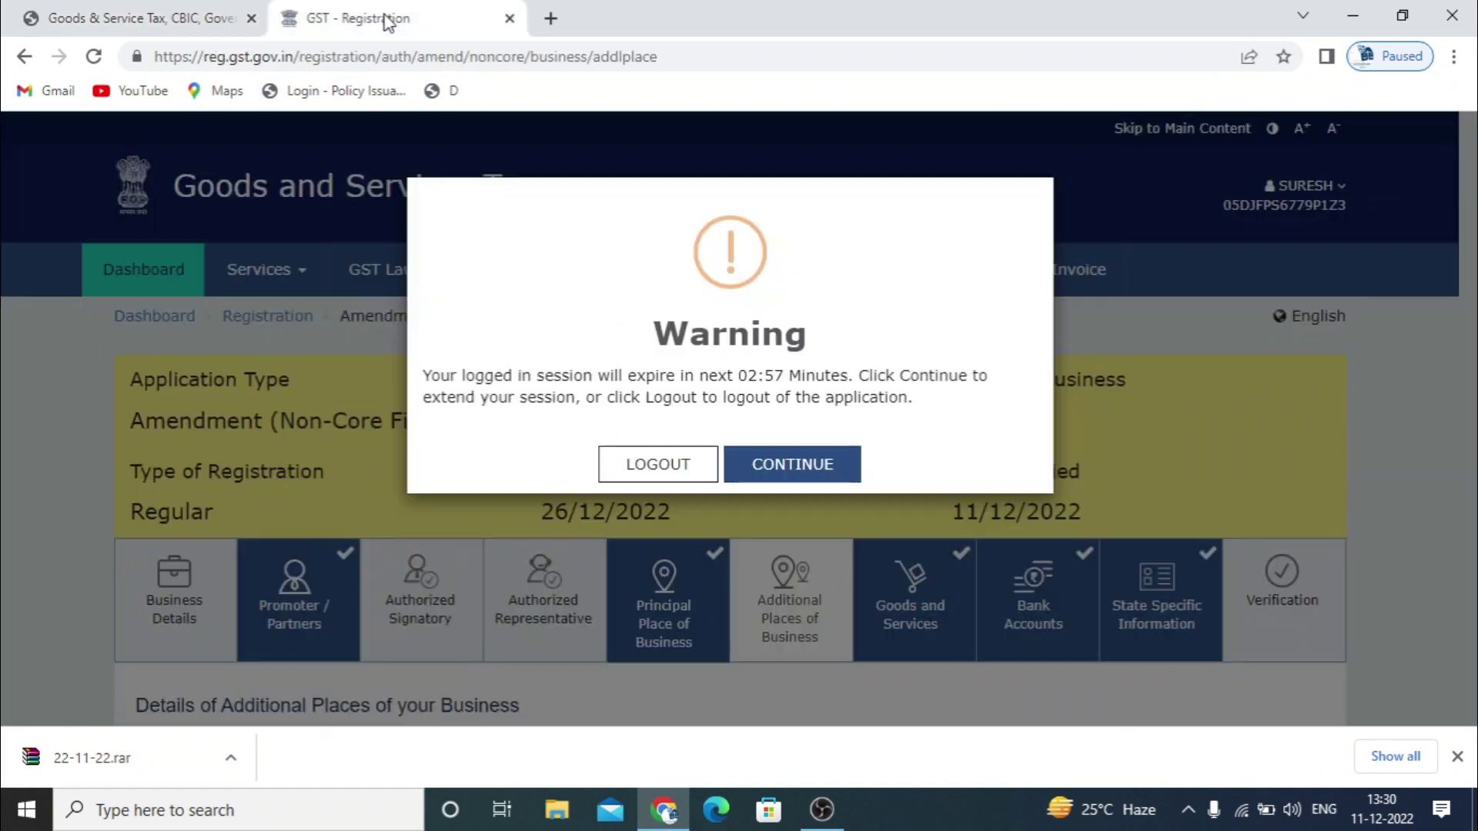
pyautogui.click(795, 459)
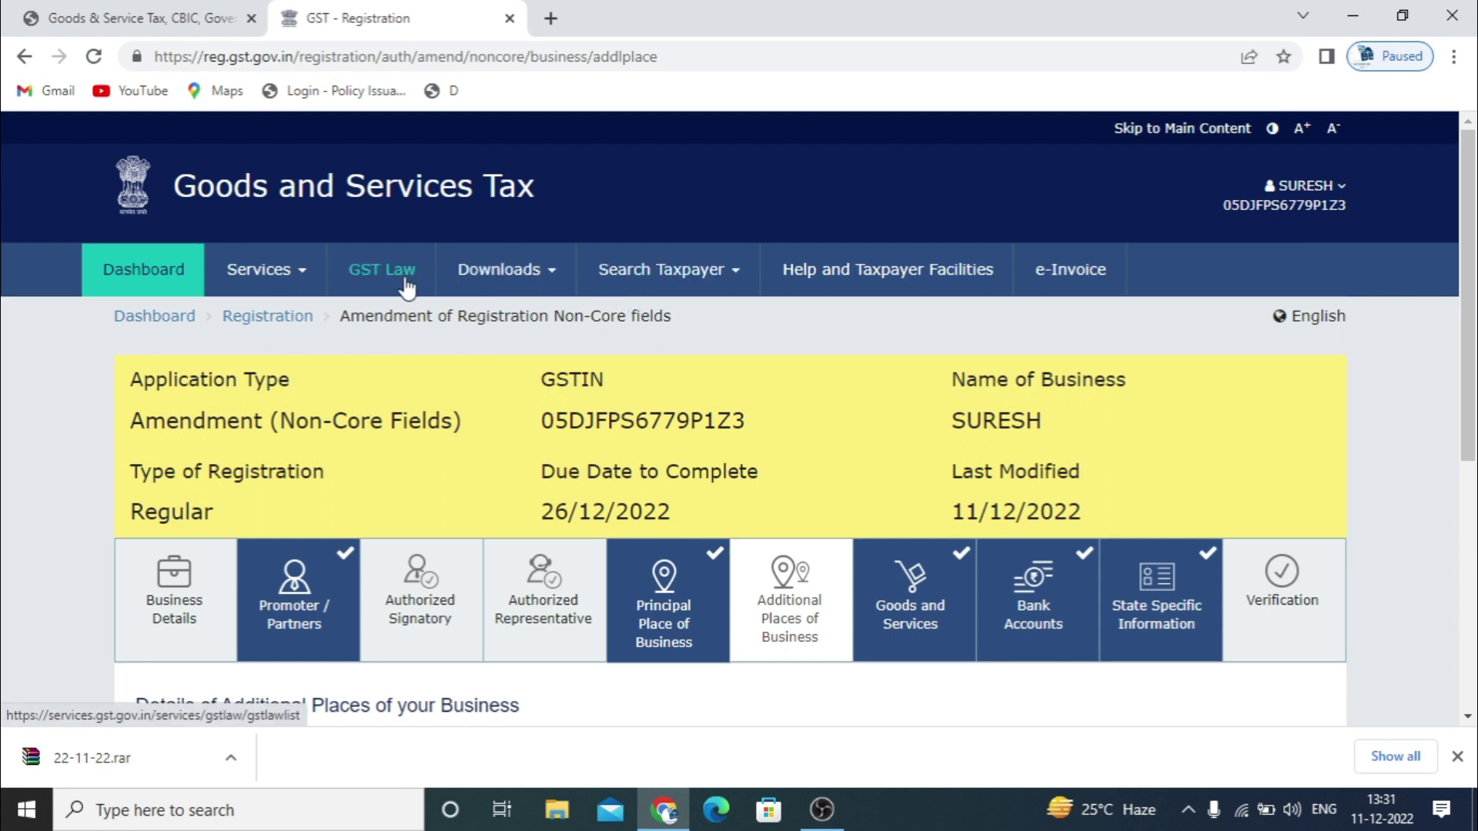
pyautogui.click(289, 289)
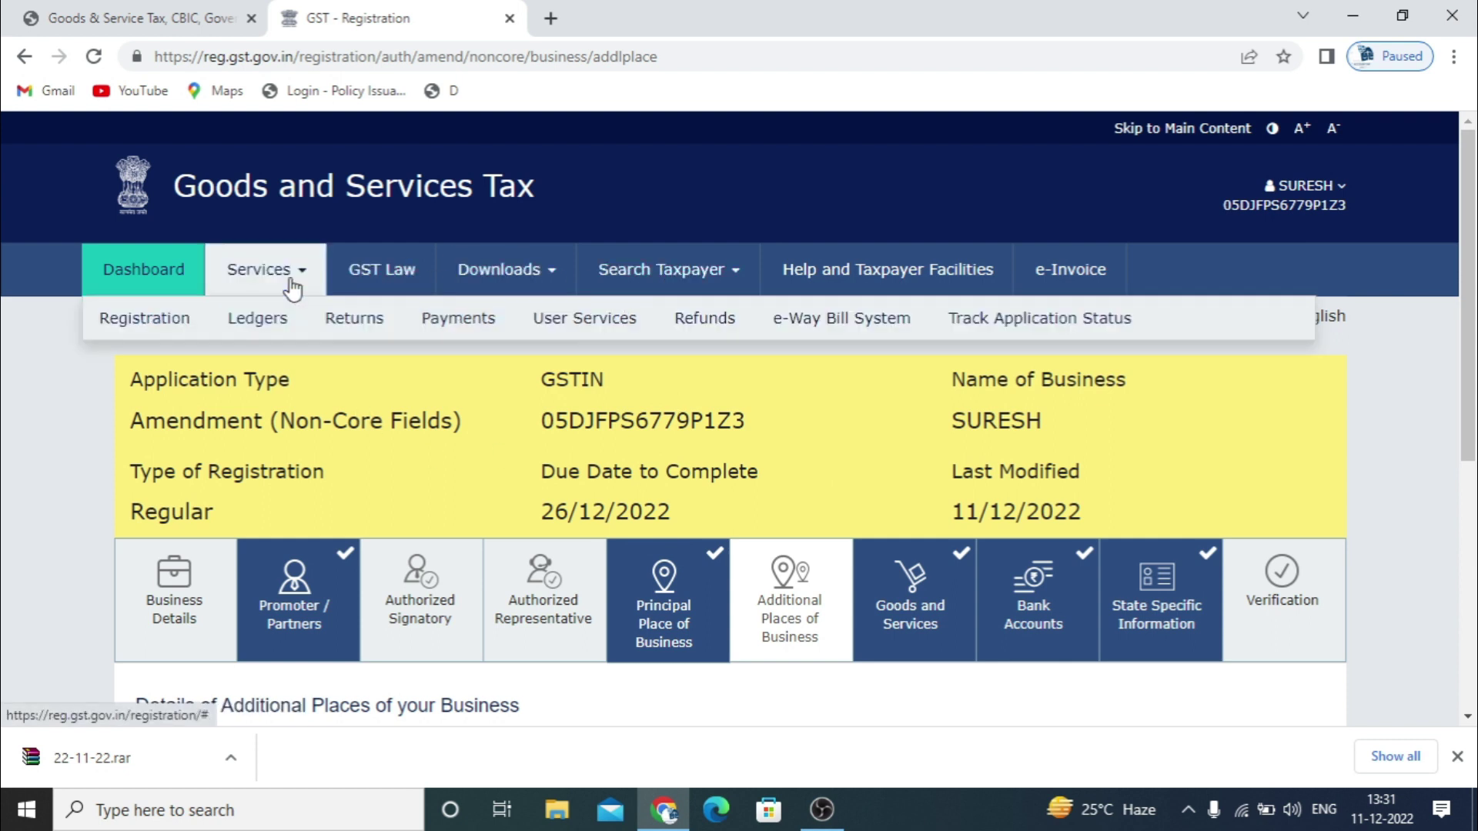
pyautogui.moveTo(179, 322)
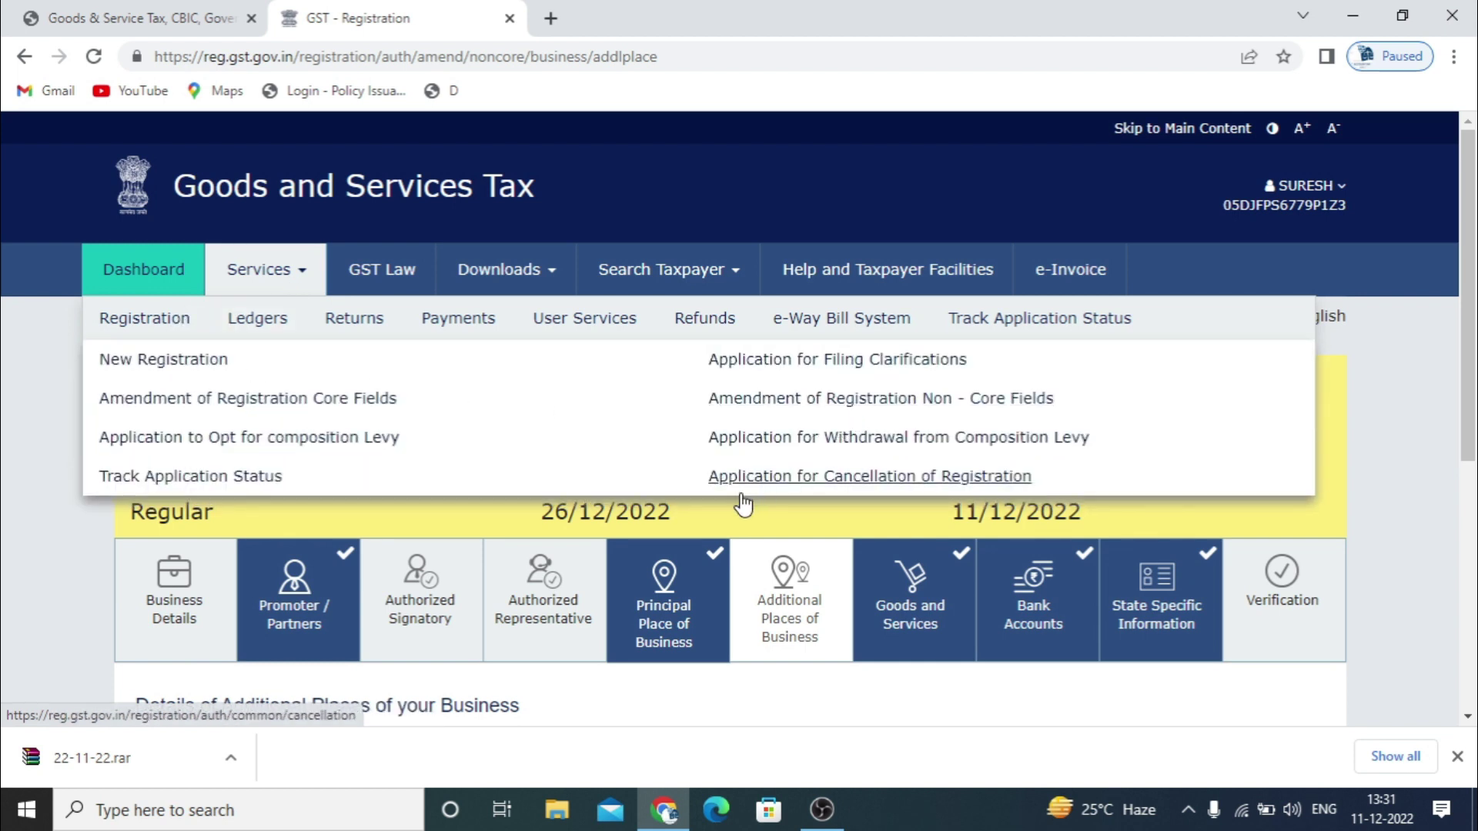
# Open the Goods and Services section of the non-core amendment application and go to its goods details.
pyautogui.scroll(-4, 672, 530)
pyautogui.scroll(-2, 672, 530)
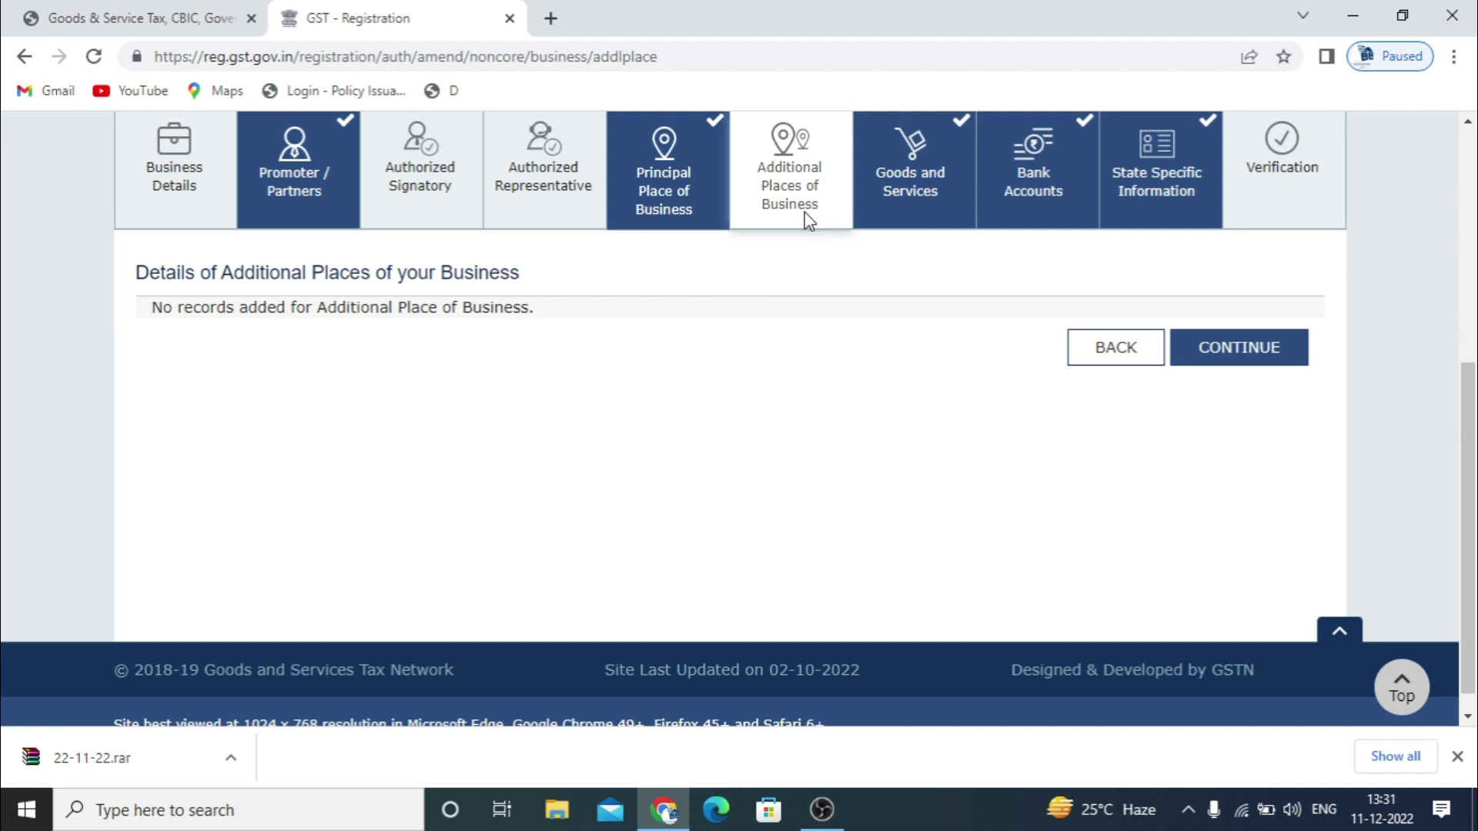
pyautogui.click(911, 190)
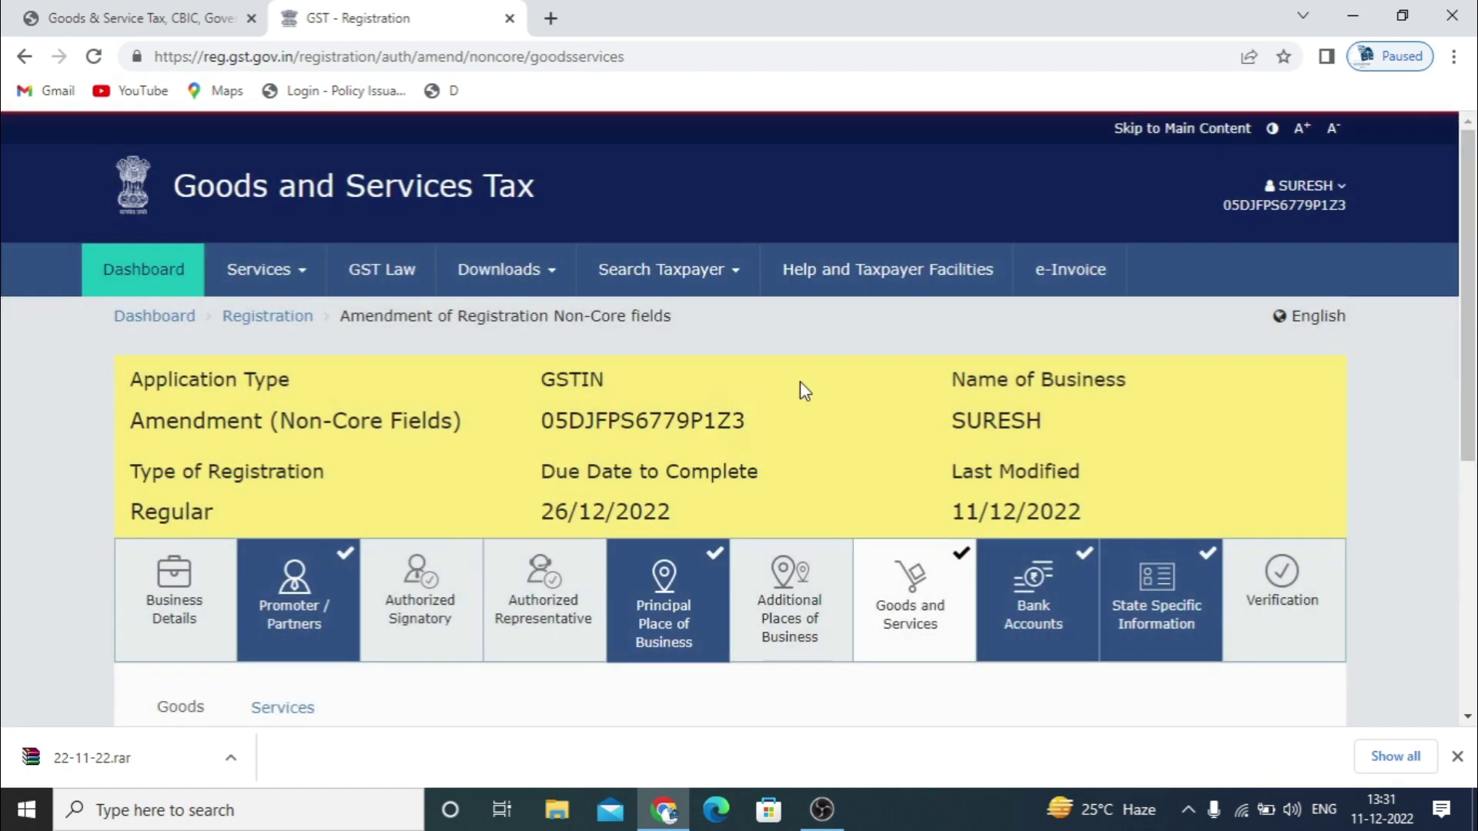
pyautogui.scroll(-5, 797, 394)
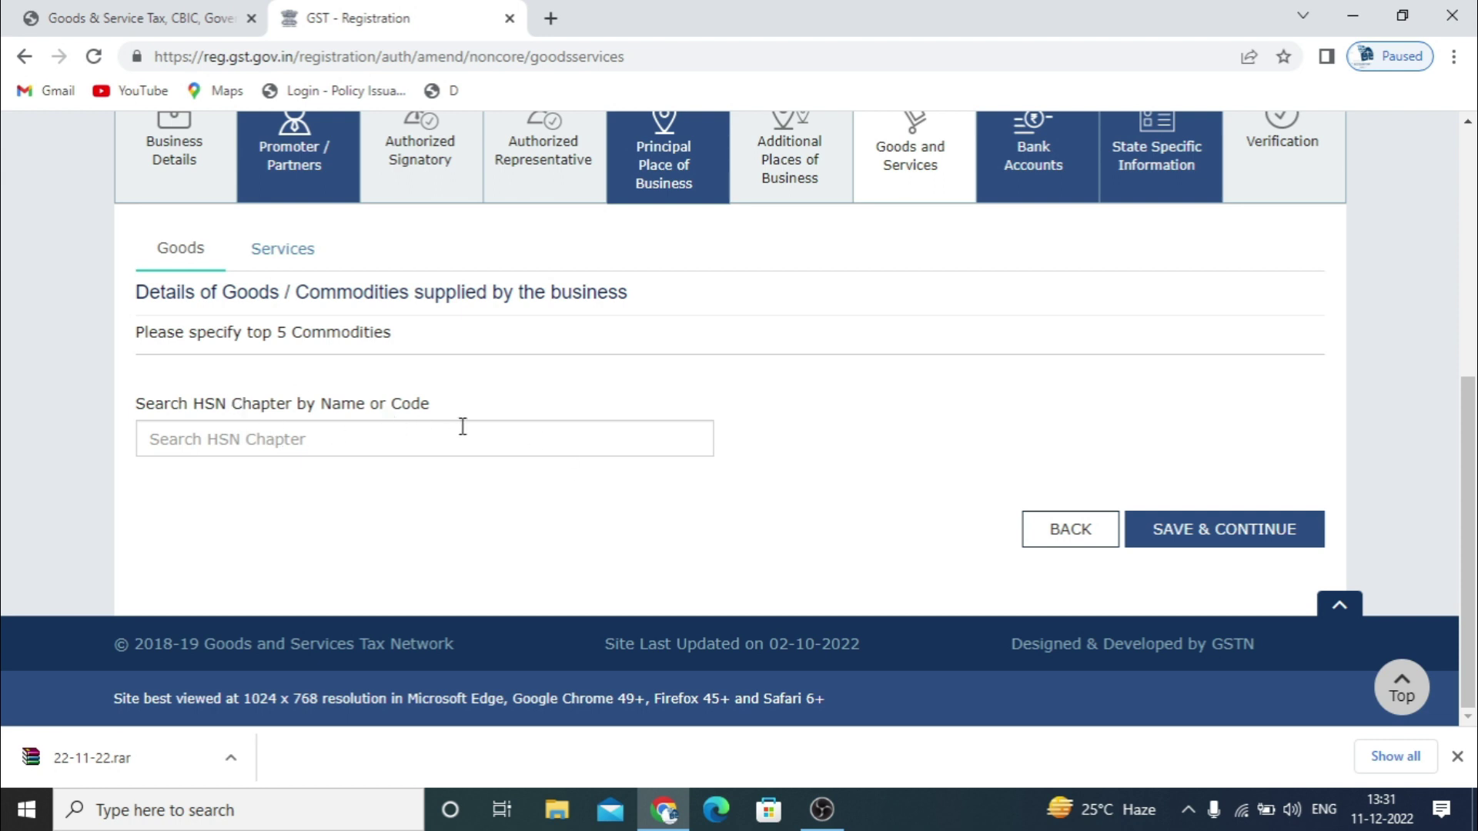
# Search the HSN chapters for code 2523 and look through the suggested cement entries.
pyautogui.click(271, 440)
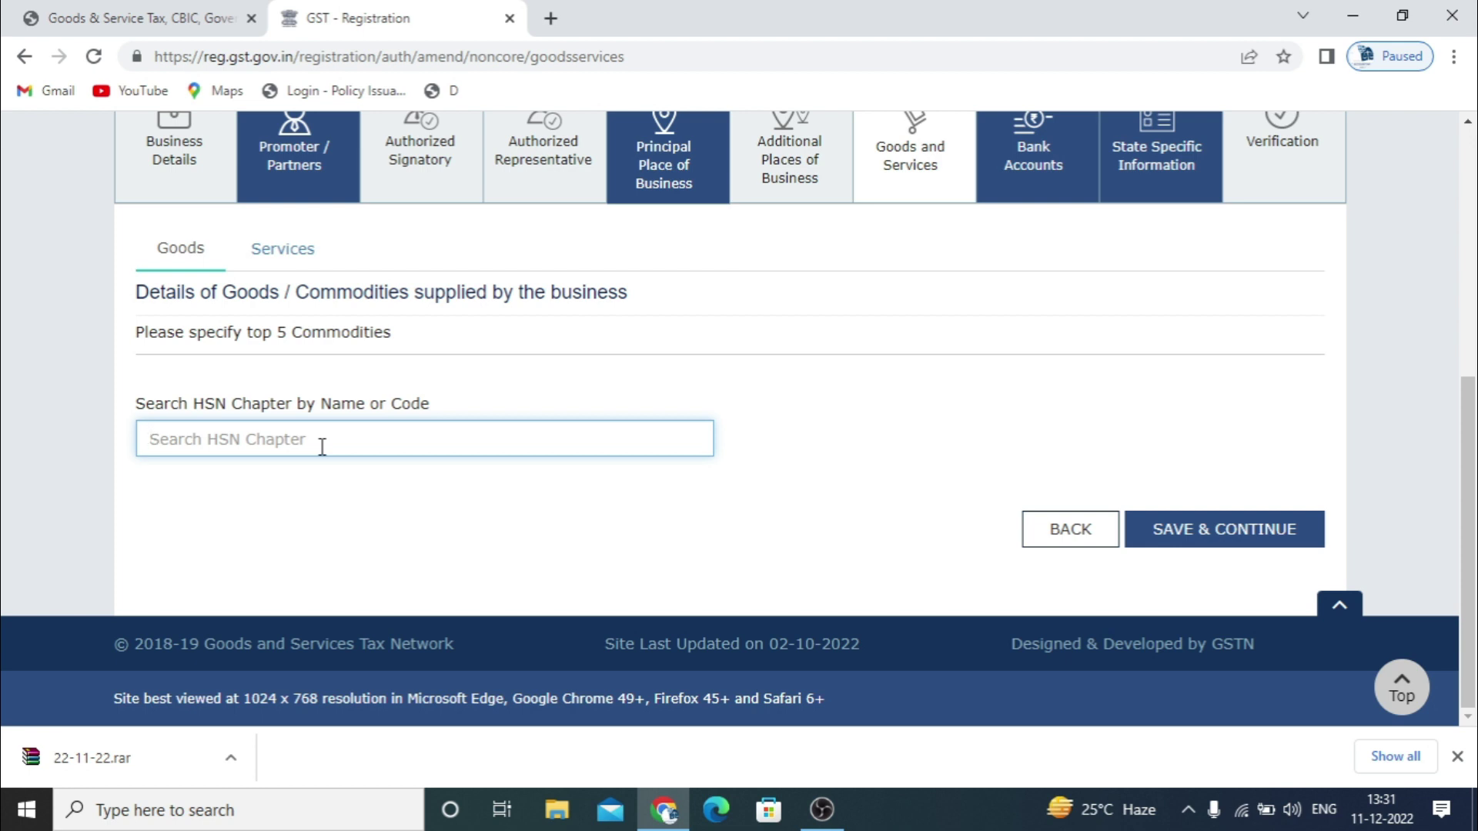
pyautogui.write('2523')
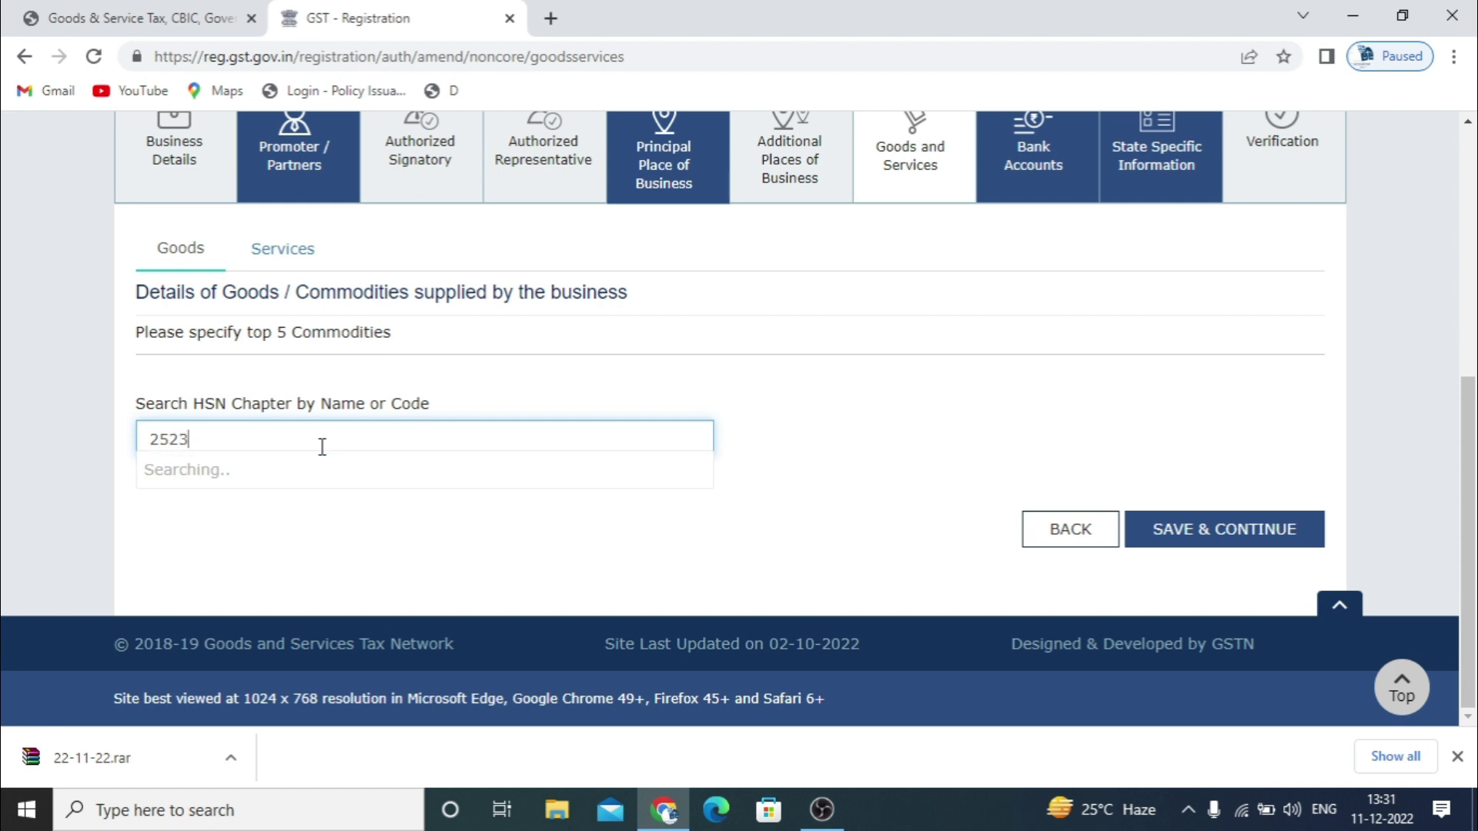
pyautogui.scroll(-1, 264, 516)
pyautogui.scroll(-1, 264, 528)
pyautogui.scroll(1, 264, 527)
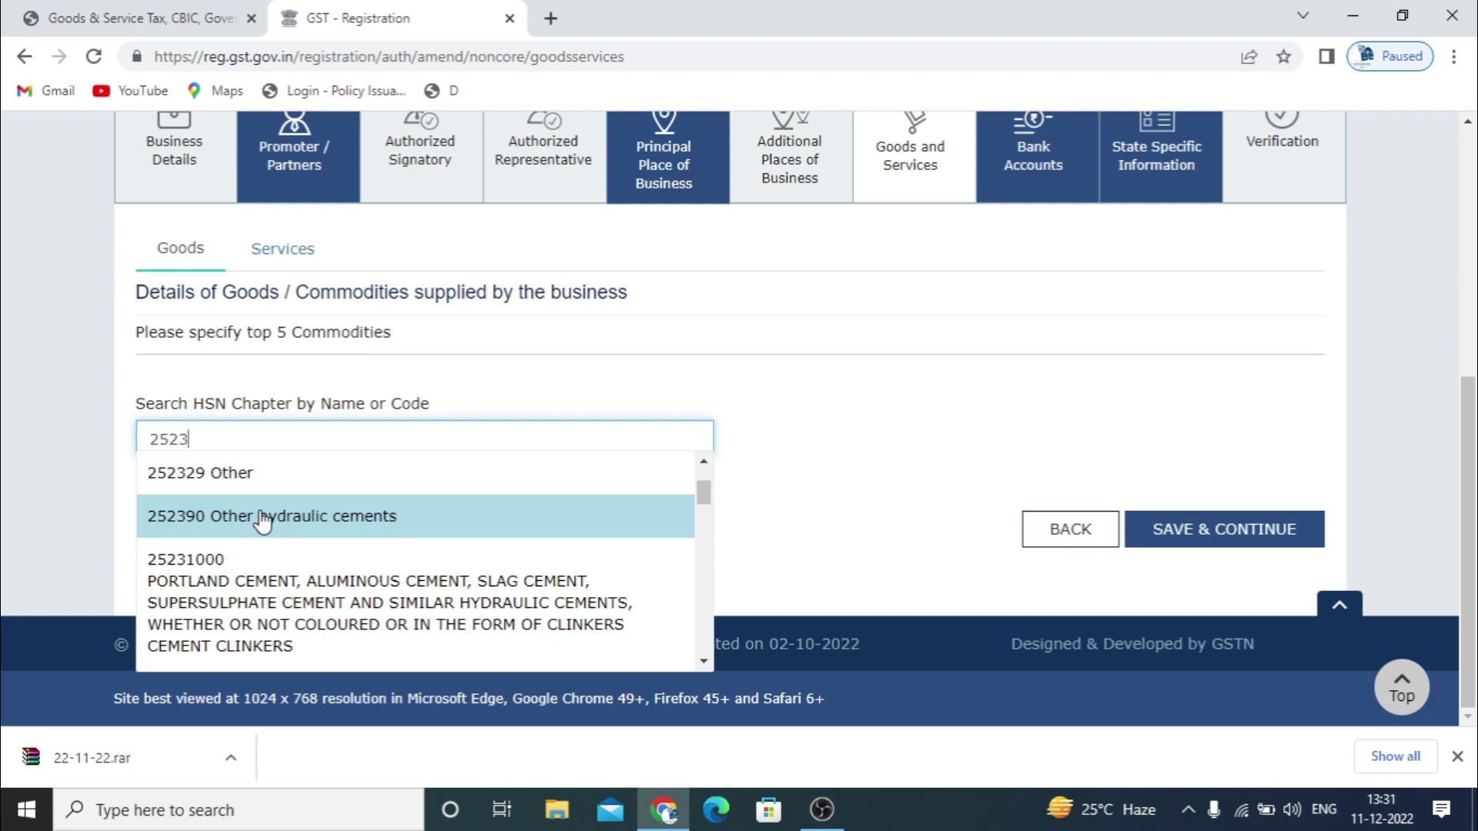
pyautogui.scroll(1, 247, 500)
pyautogui.scroll(-1, 233, 606)
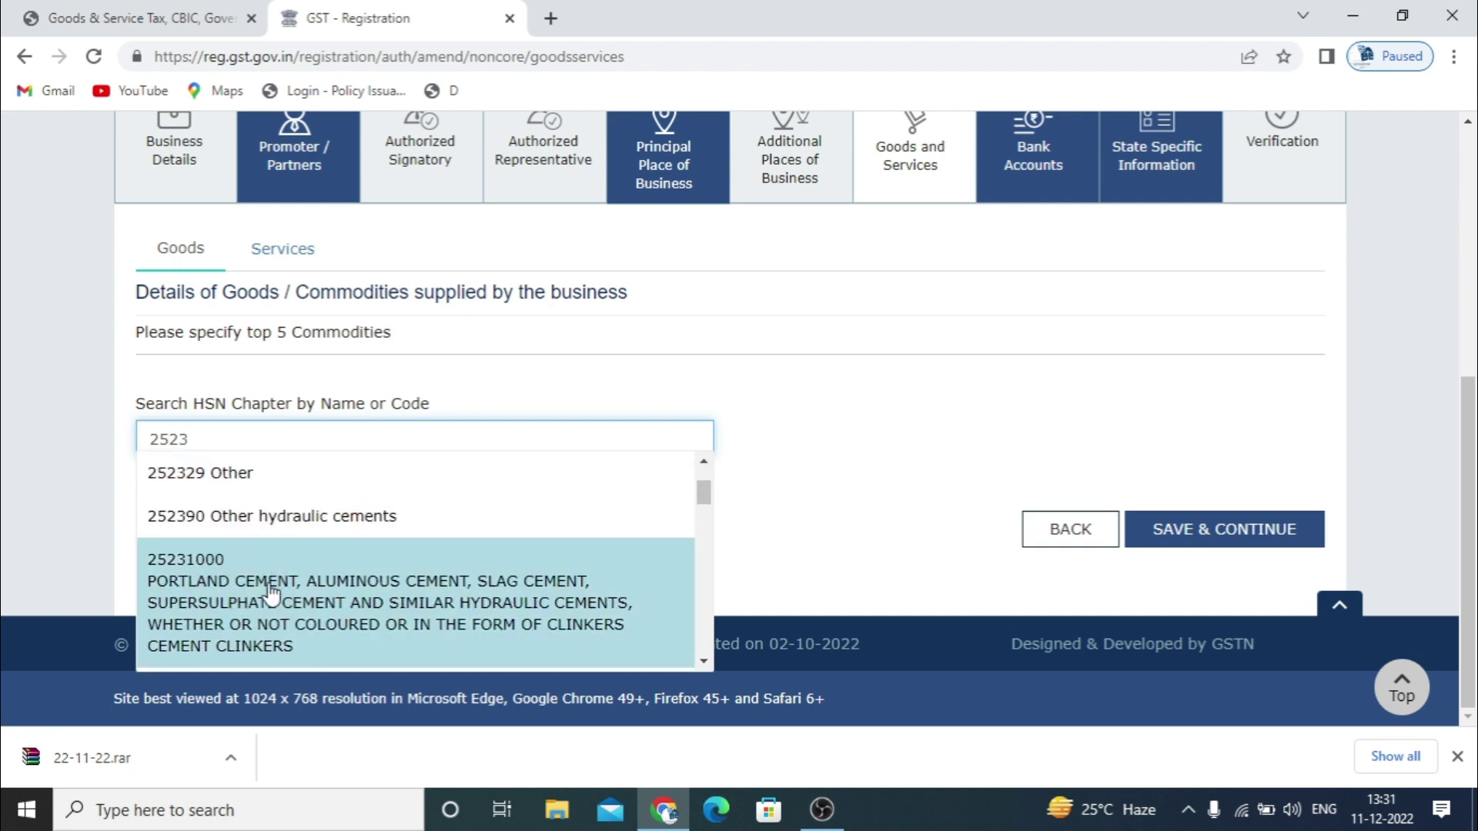
pyautogui.scroll(-3, 279, 564)
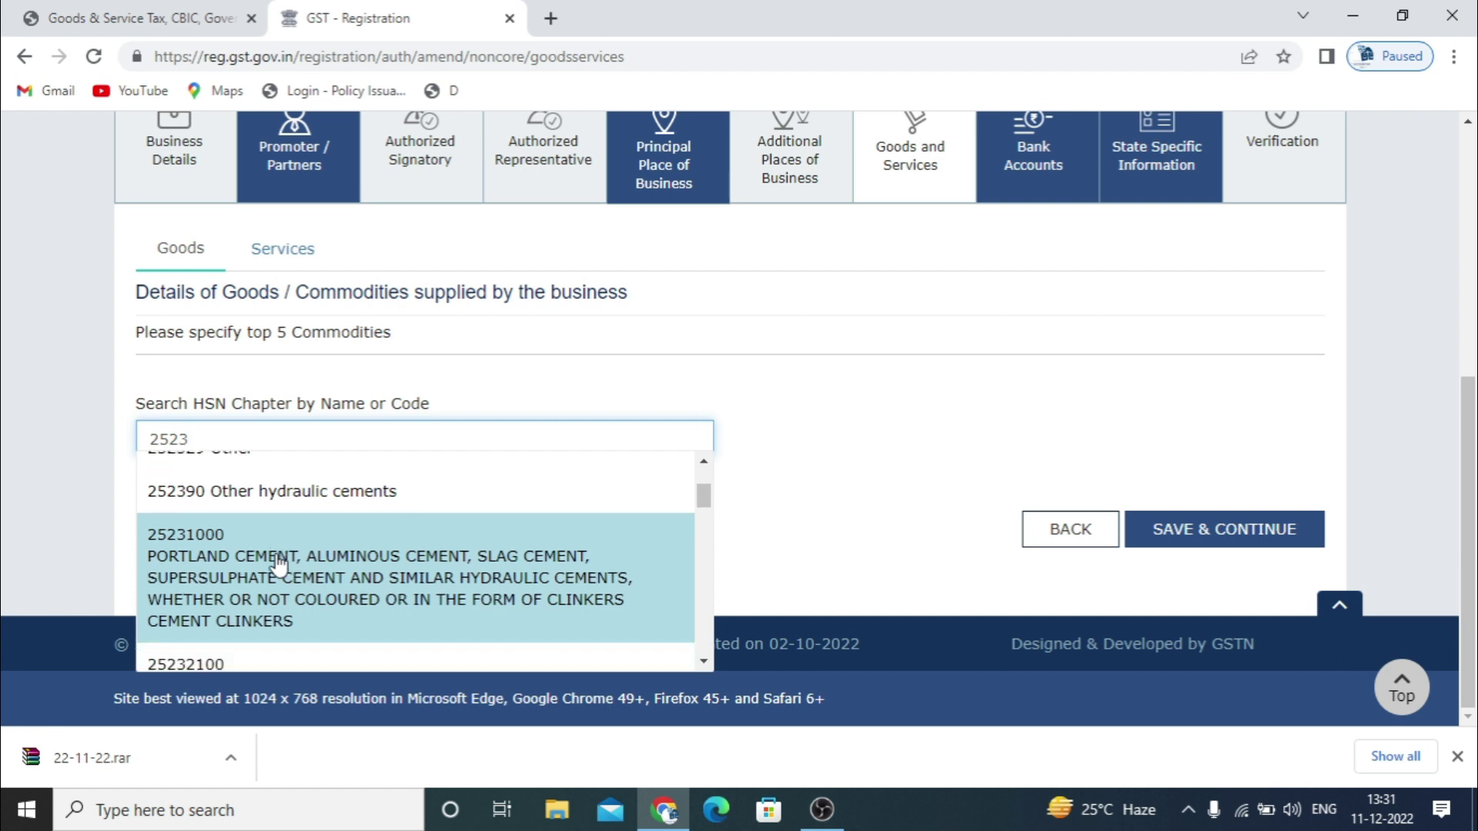
# Replace the HSN chapter search with "tyre" and browse the suggested tyre codes.
pyautogui.click(755, 465)
pyautogui.click(465, 450)
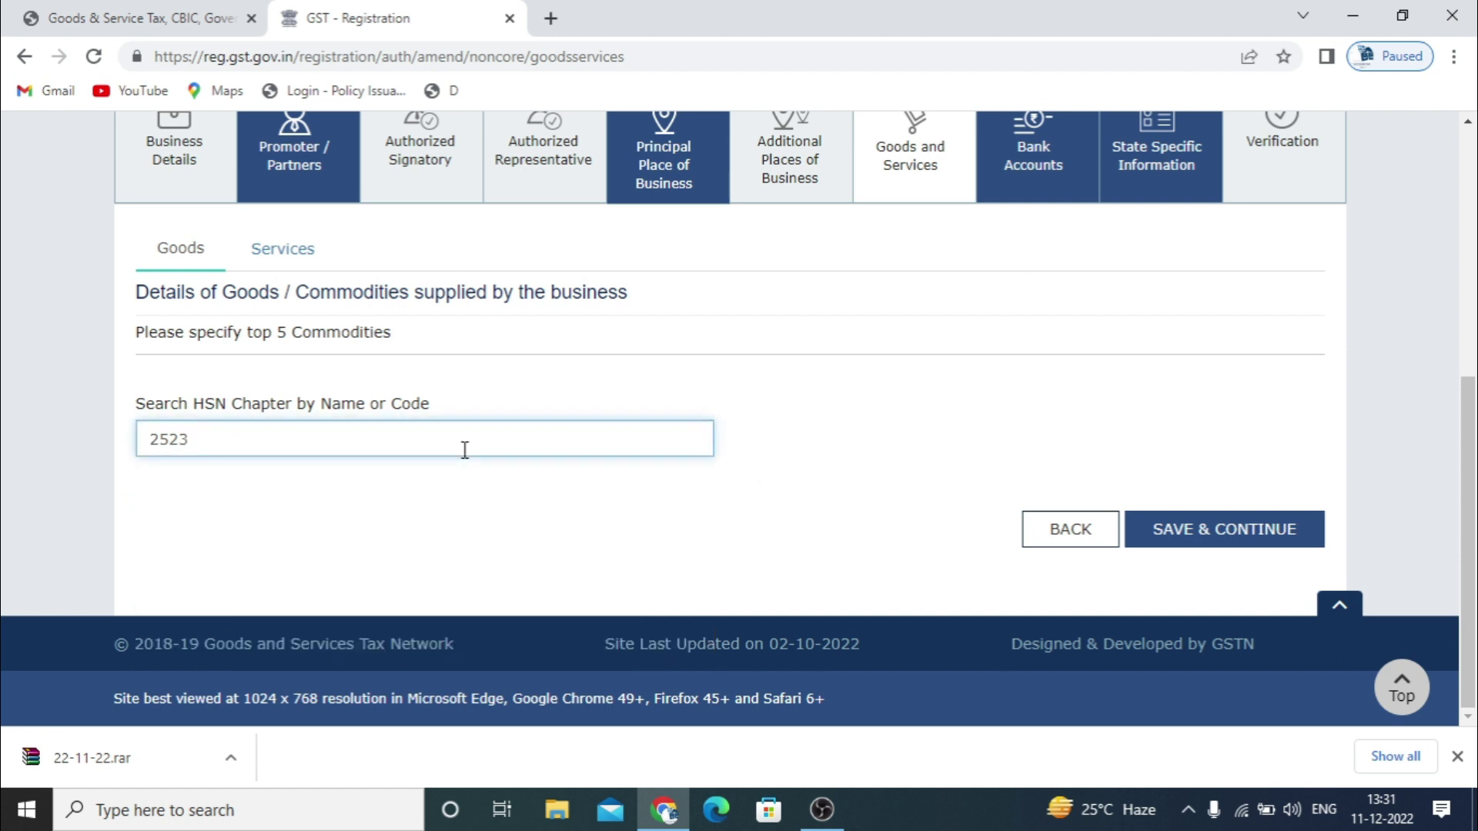
pyautogui.press('BackSpace')
pyautogui.press('BackSpace')
pyautogui.press('BackSpace')
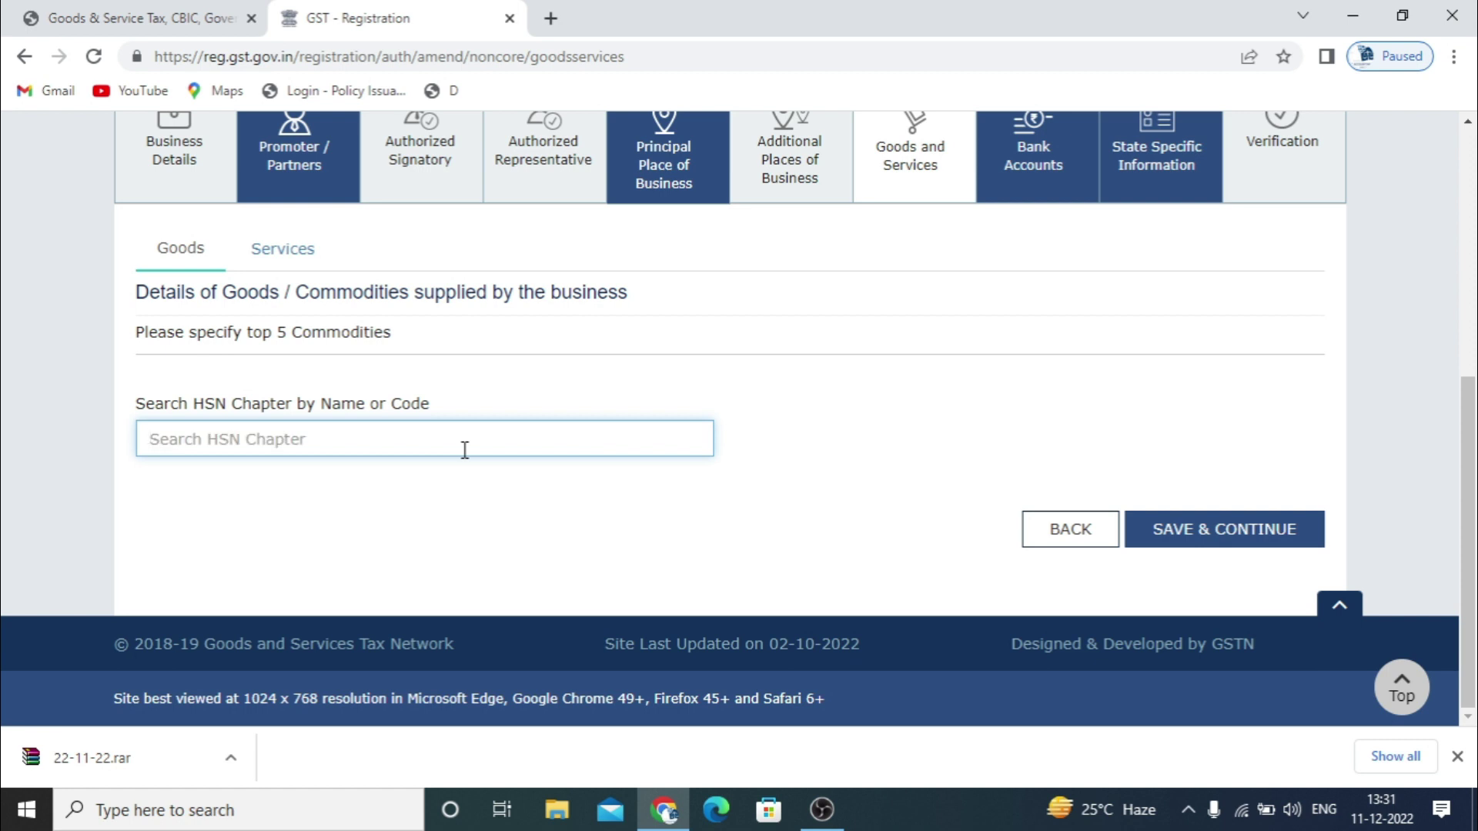
pyautogui.write('t')
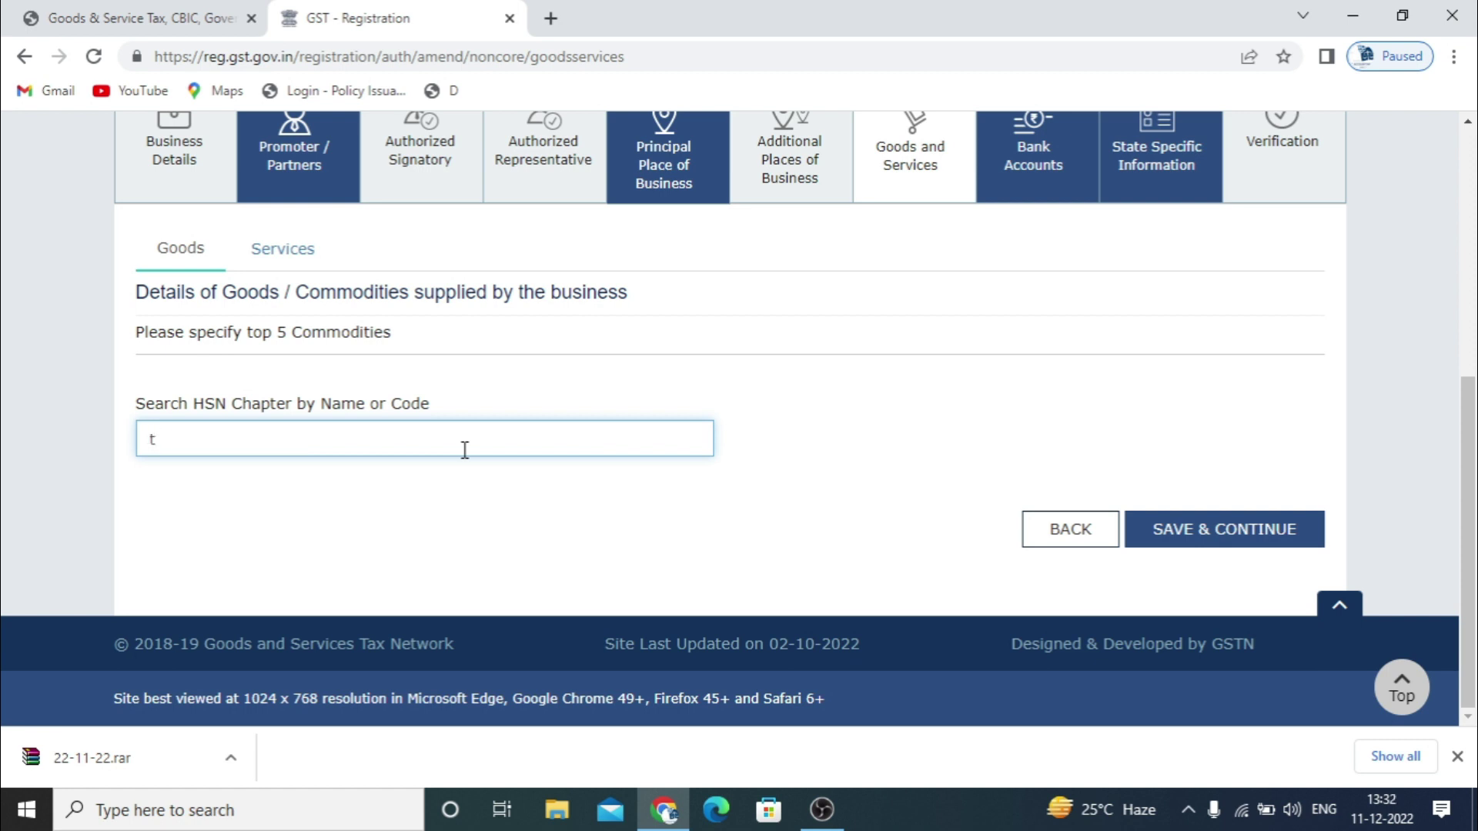
pyautogui.write('ye')
pyautogui.write('r')
pyautogui.press('BackSpace')
pyautogui.press('BackSpace')
pyautogui.write('re')
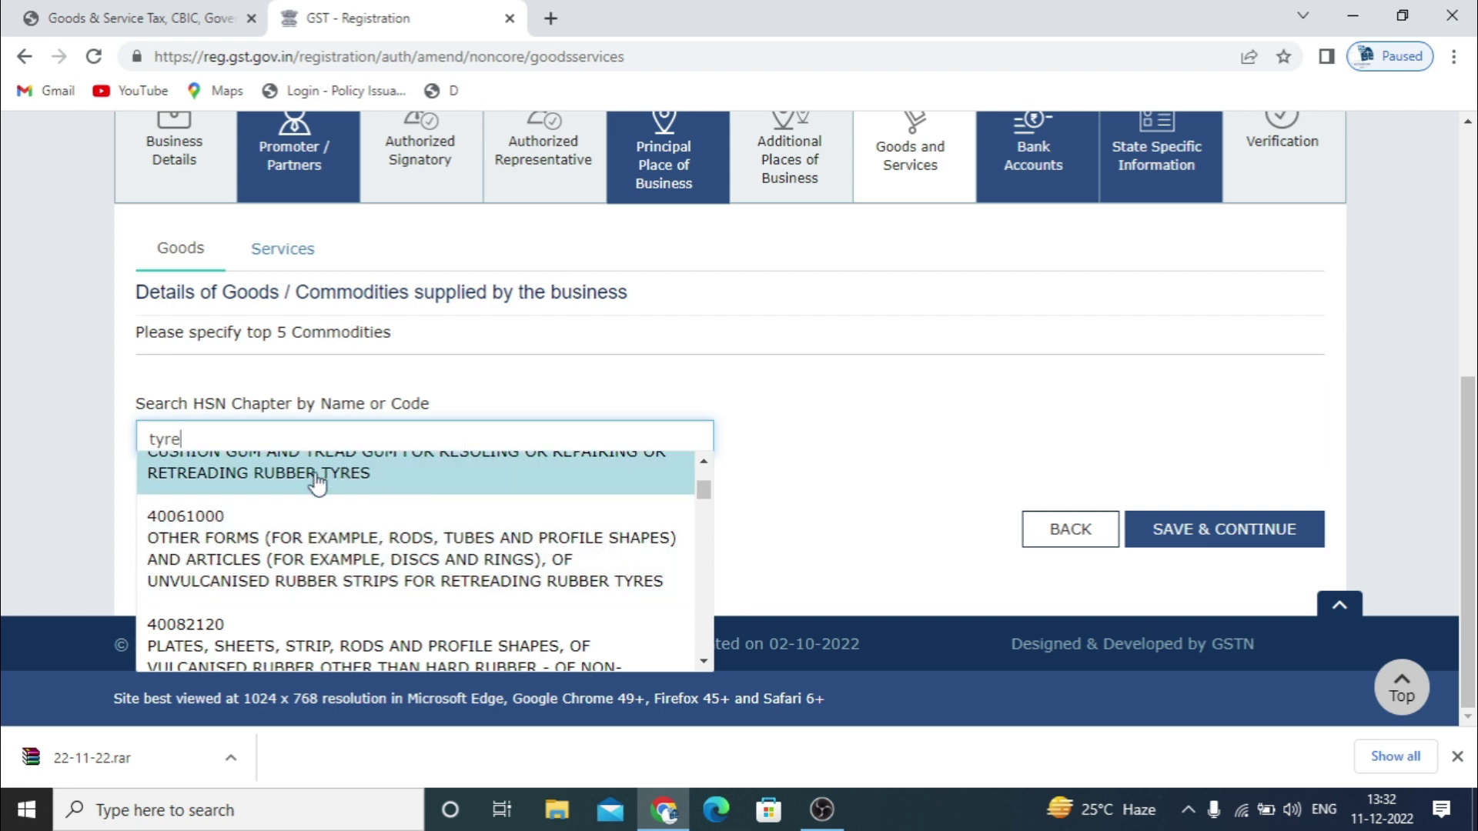
pyautogui.scroll(-2, 307, 534)
pyautogui.scroll(-4, 311, 539)
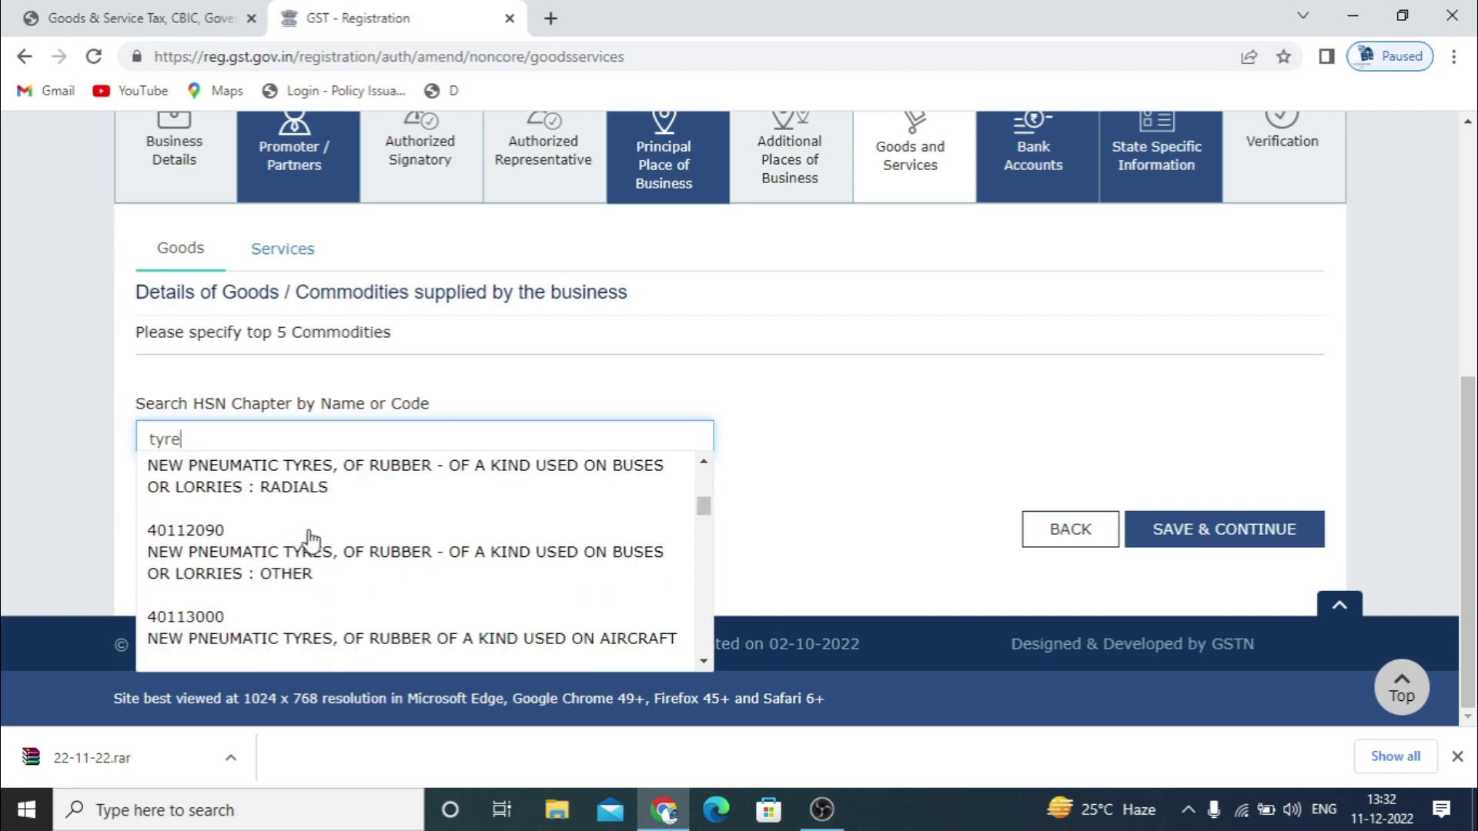
pyautogui.scroll(-4, 312, 539)
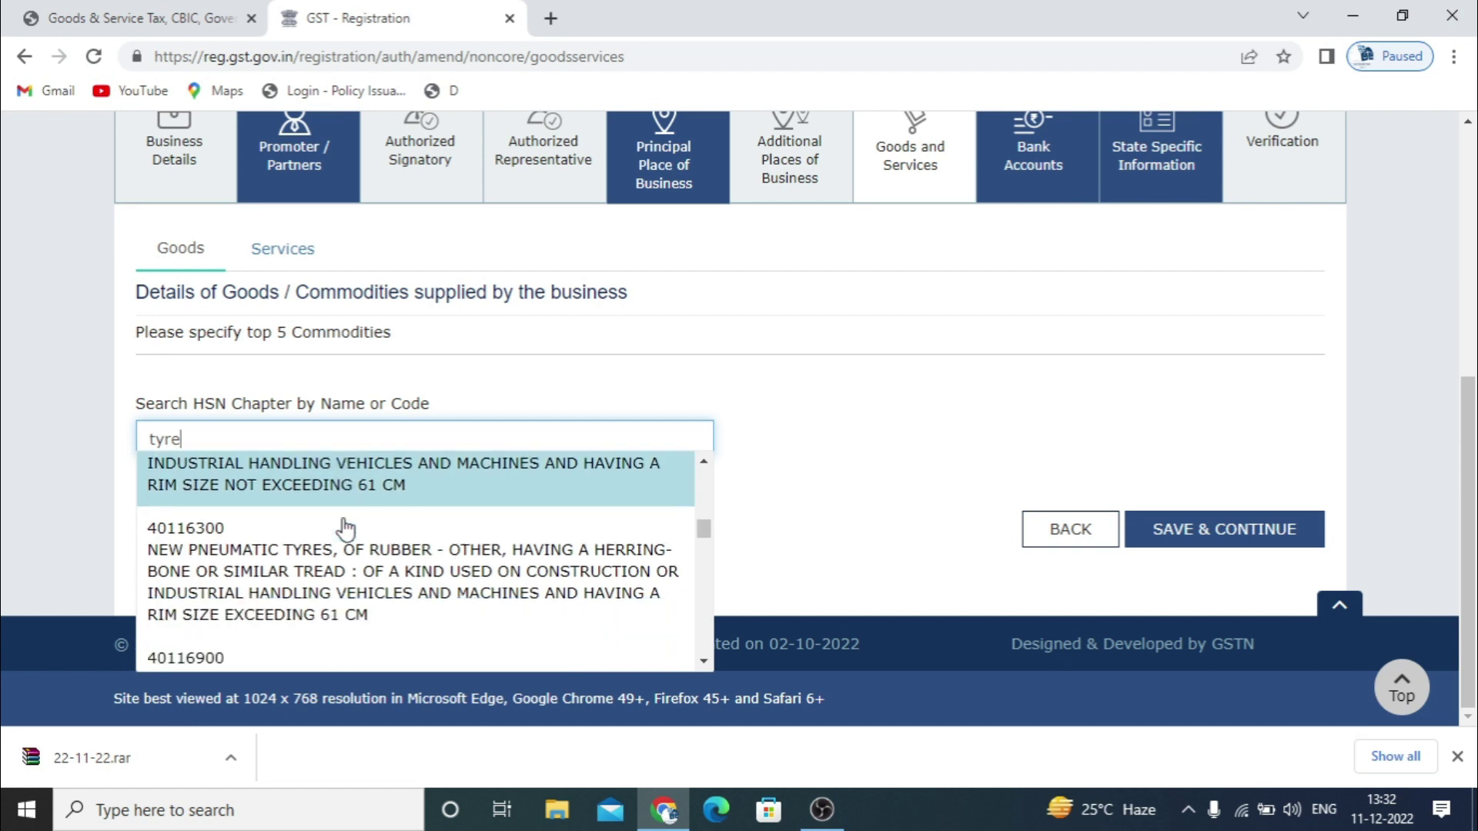